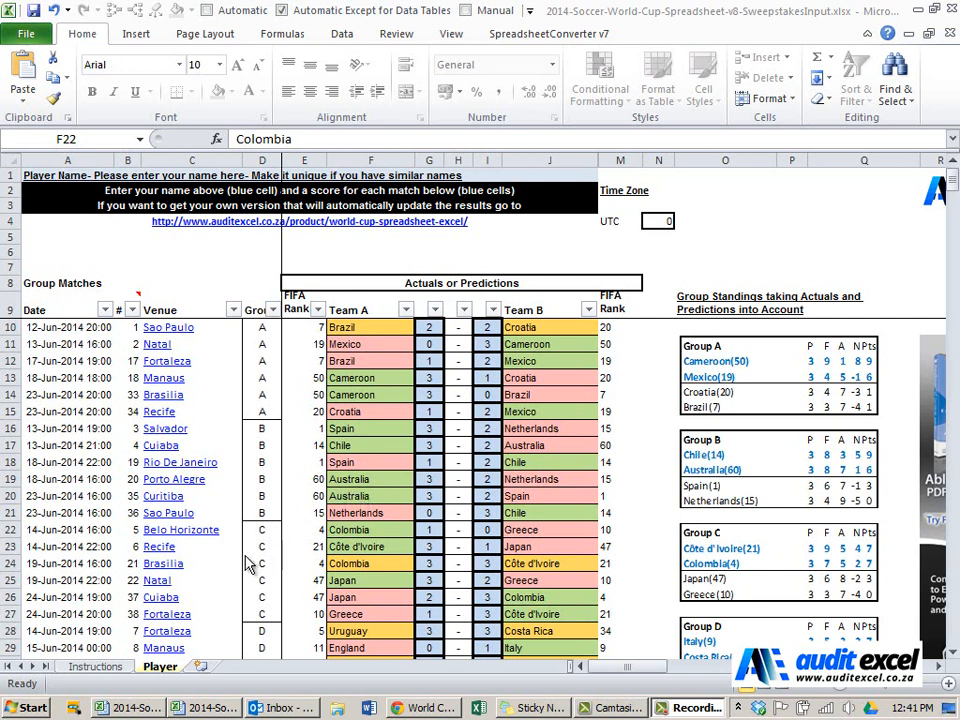
Step: Enter the player's first name in the blue player name cell A1 of the SweepstakesInput workbook's Player sheet
click(131, 712)
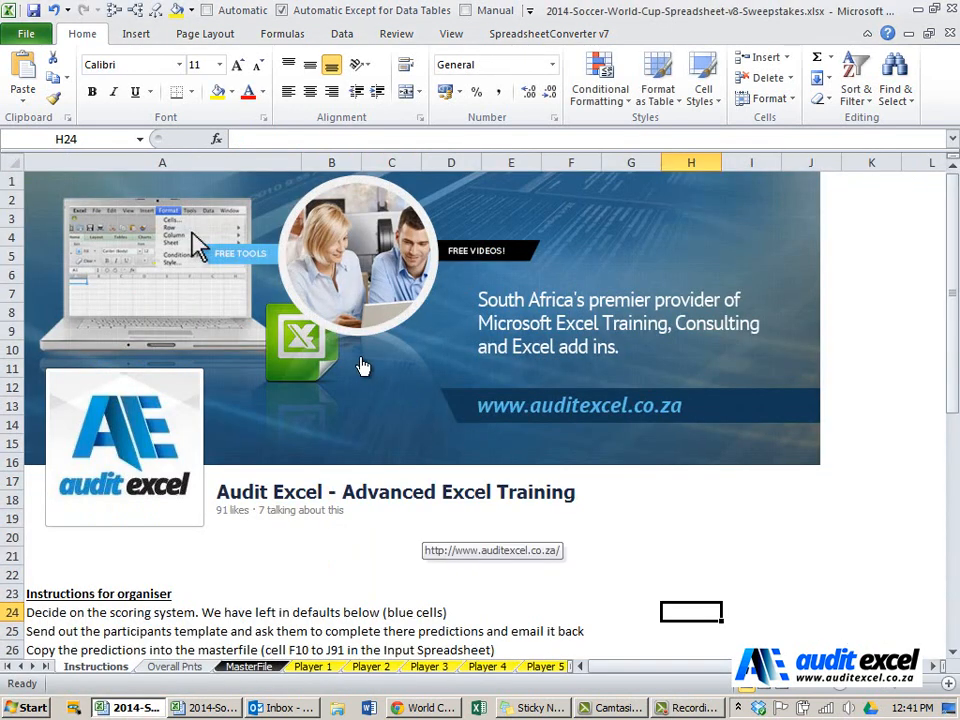
click(205, 707)
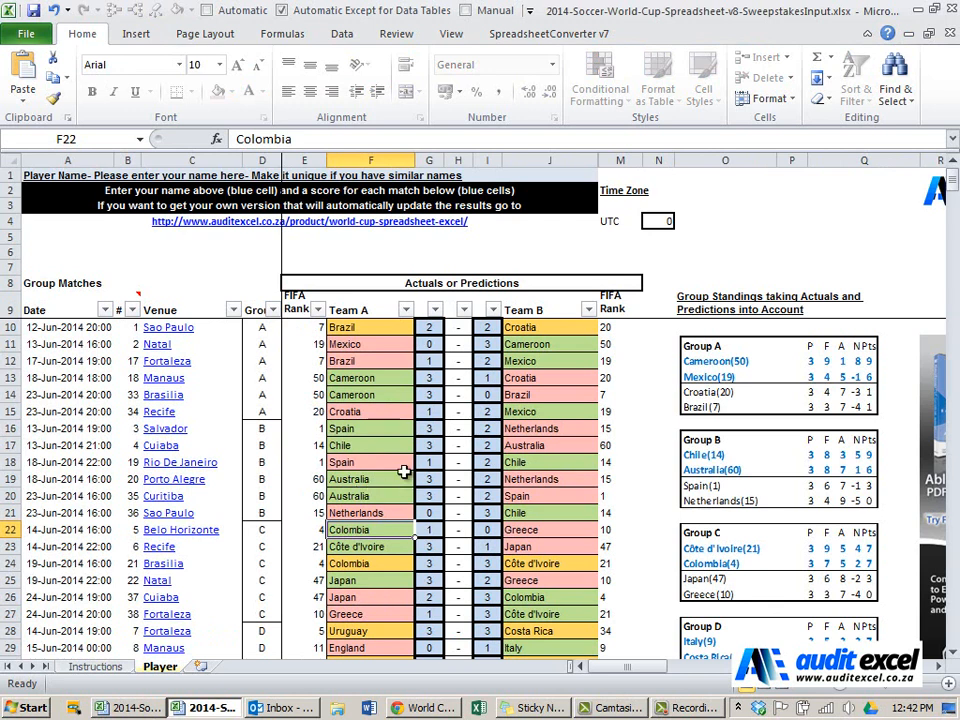
click(63, 177)
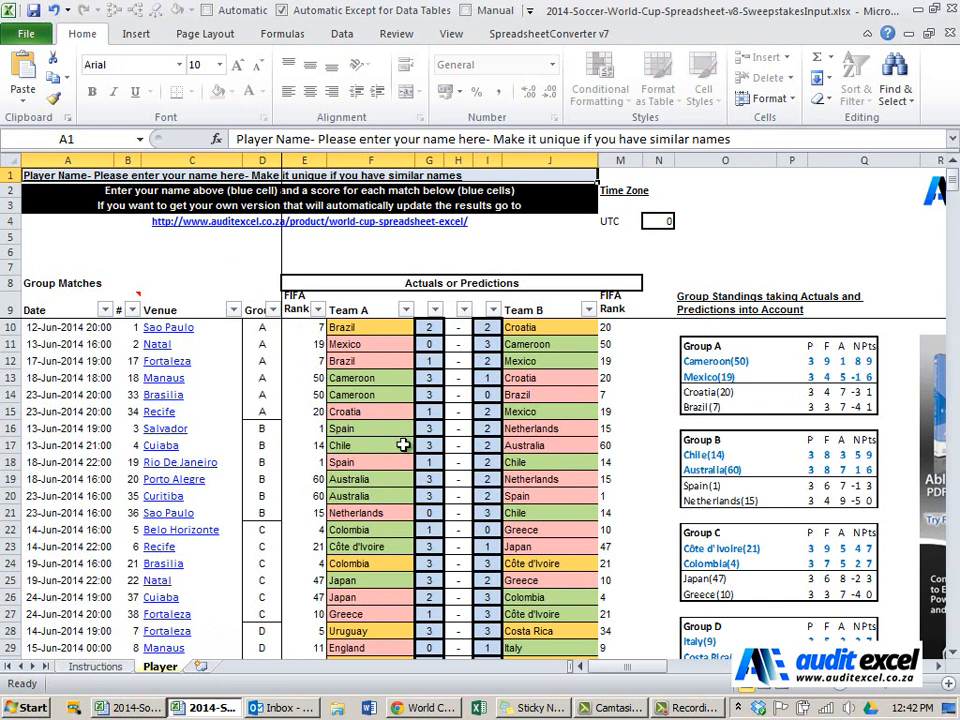
text(Adrian)
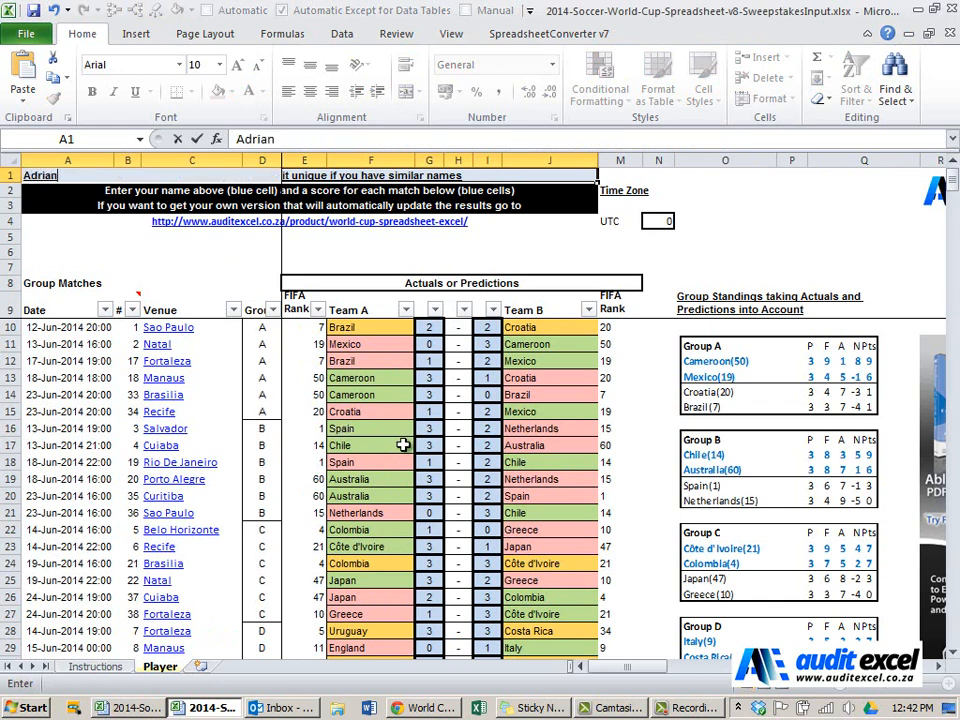
key(Return)
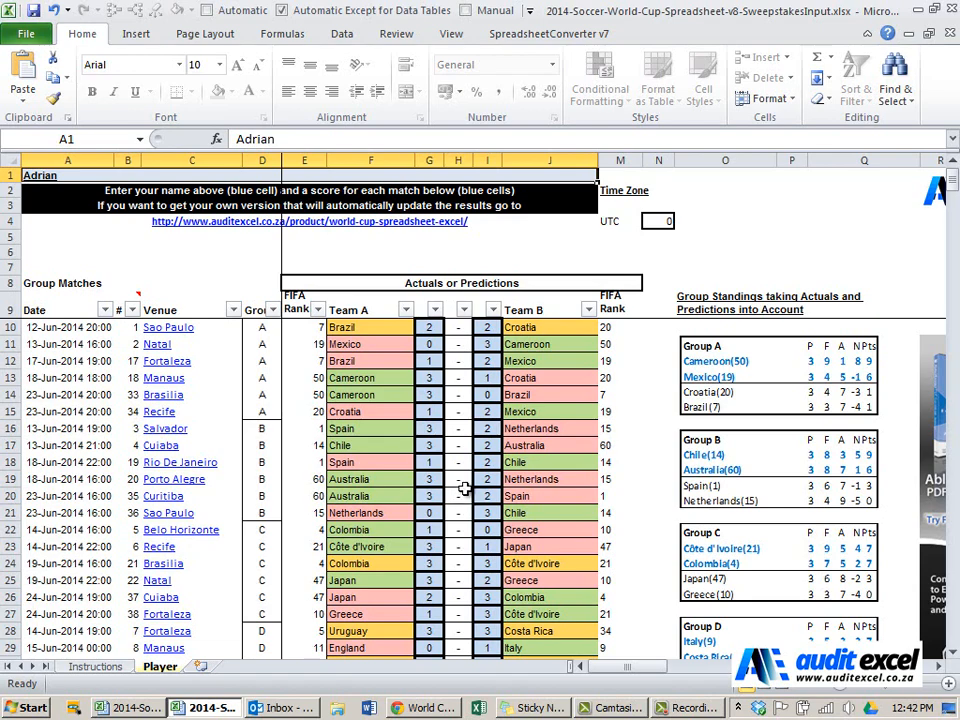
Step: Copy the predictions range F10:J91, from the first group match through the final, on the Player sheet
scroll(455, 457, down, 15)
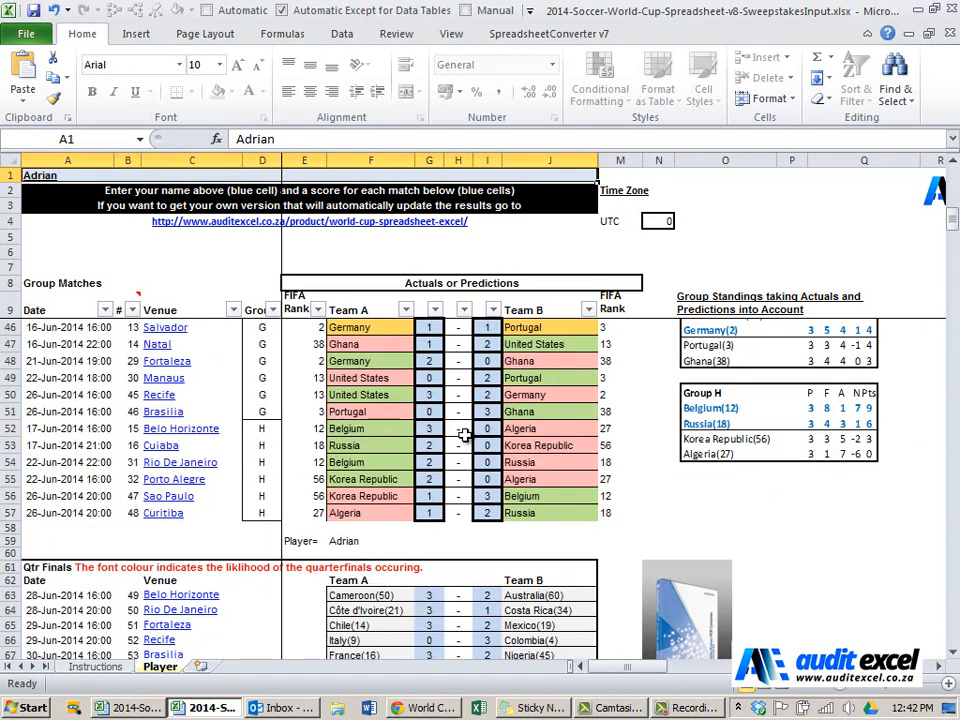
scroll(466, 435, down, 7)
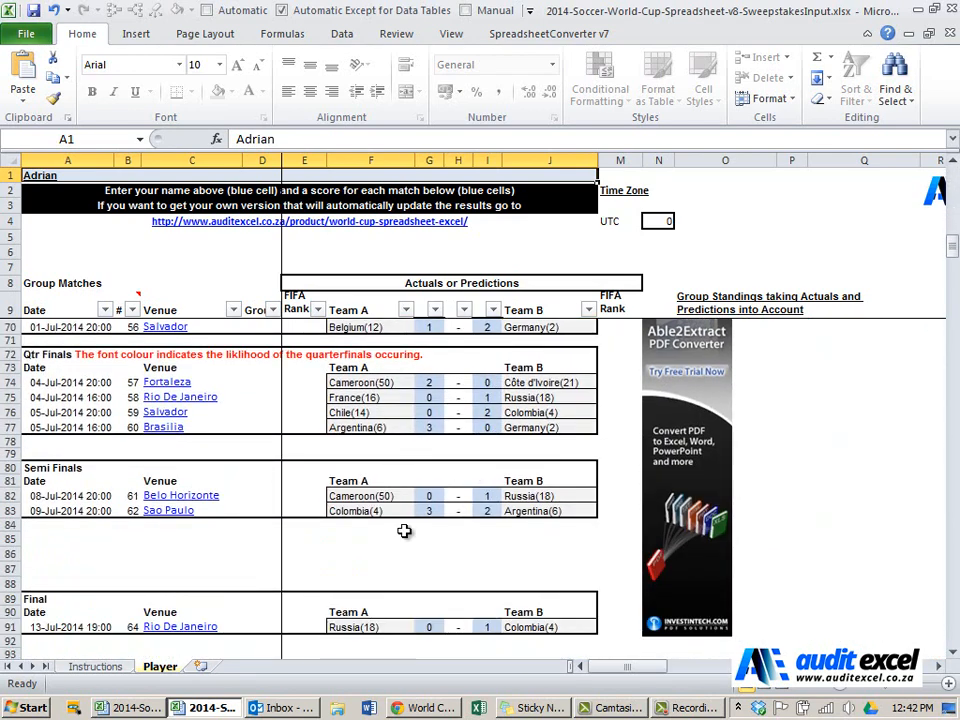
scroll(440, 520, up, 20)
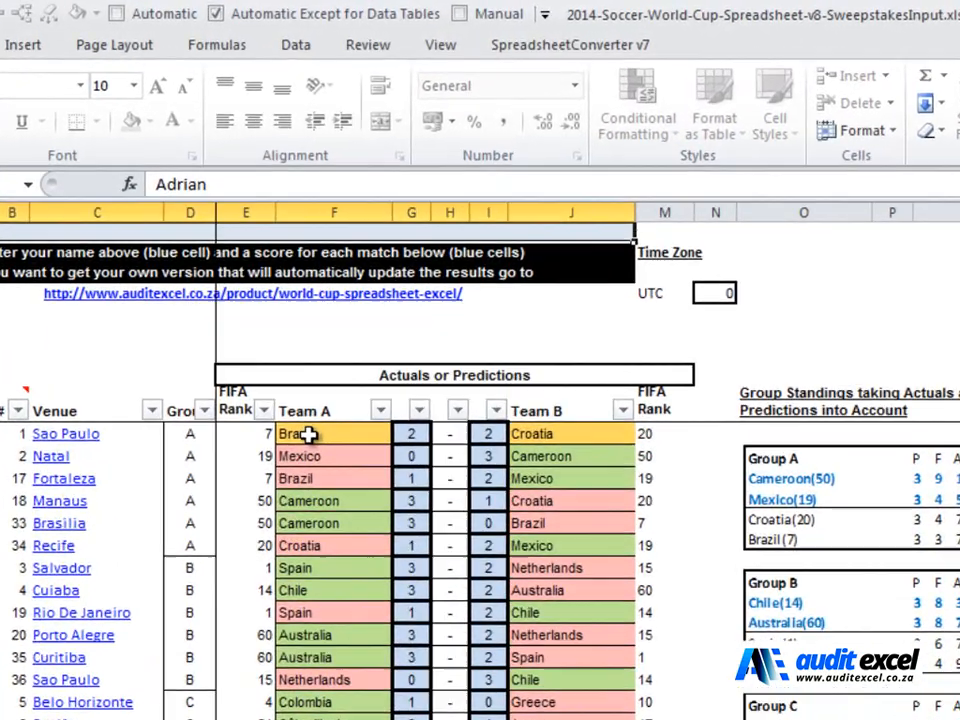
click(351, 328)
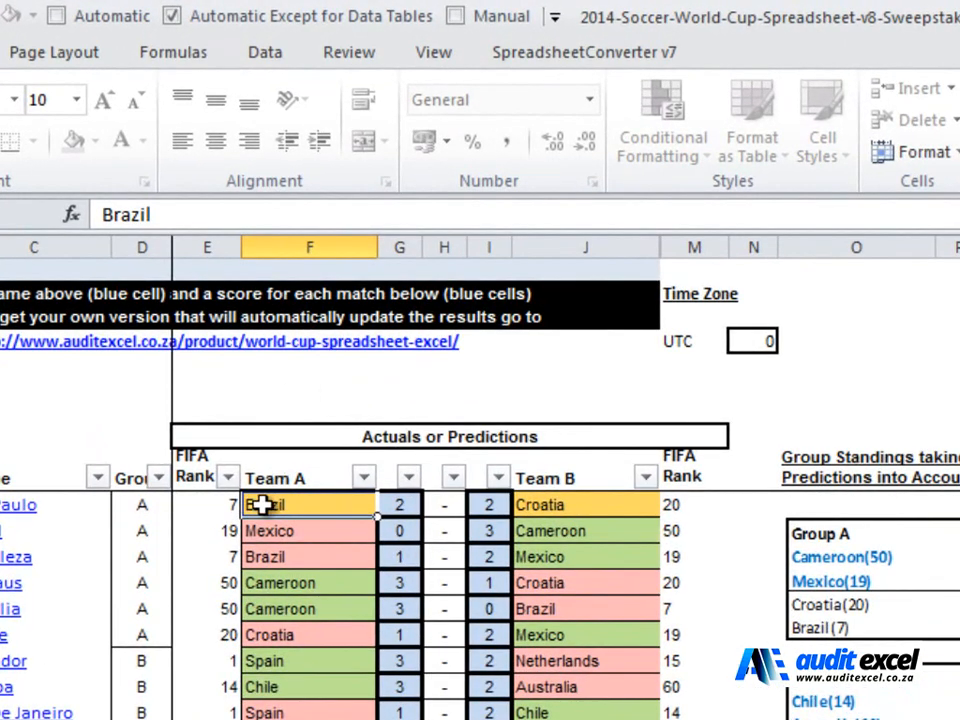
drag(270, 506, 589, 719)
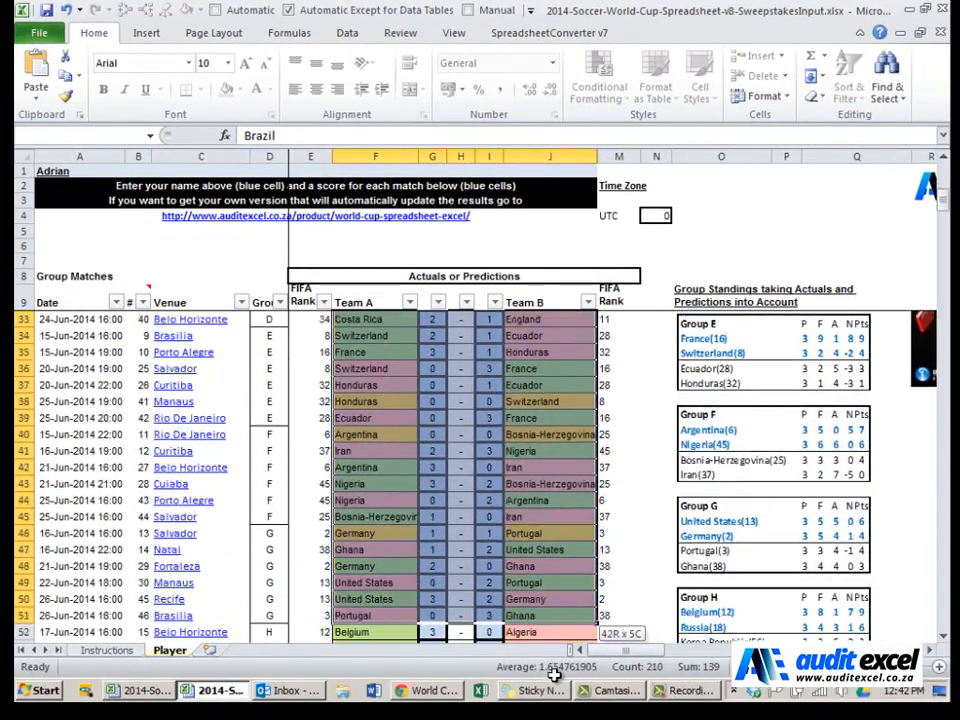
drag(553, 676, 553, 676)
drag(549, 536, 543, 467)
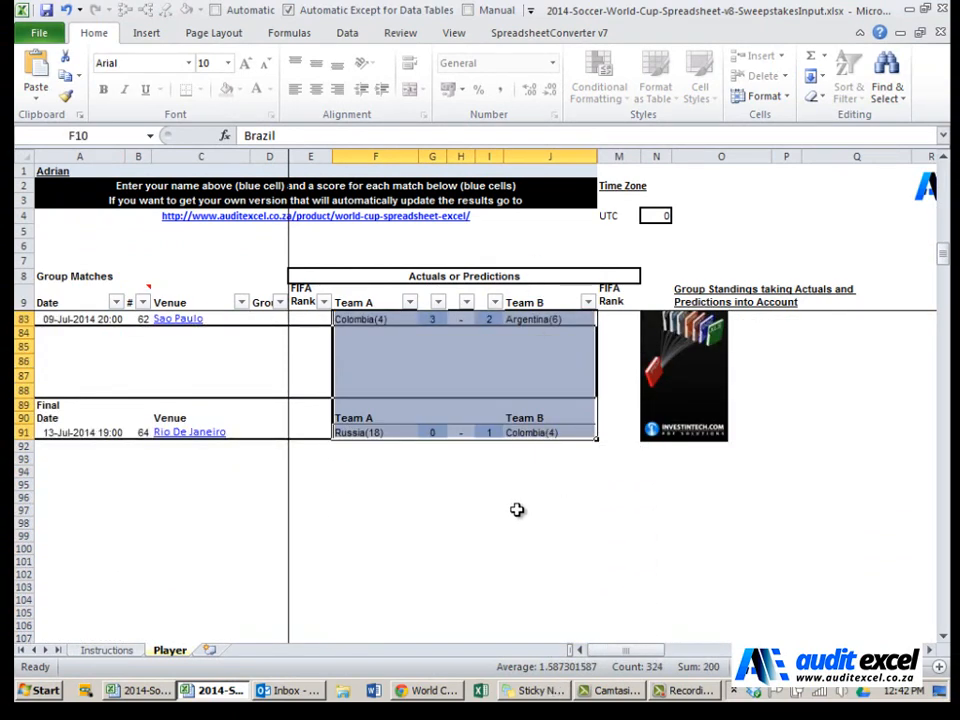
right_click(358, 432)
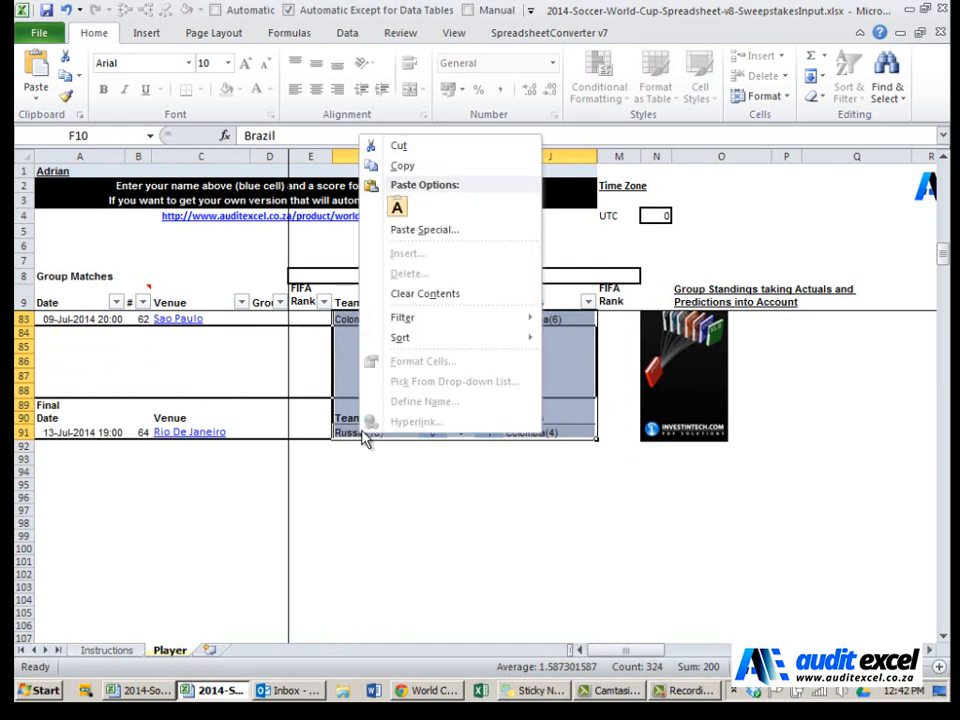
click(410, 166)
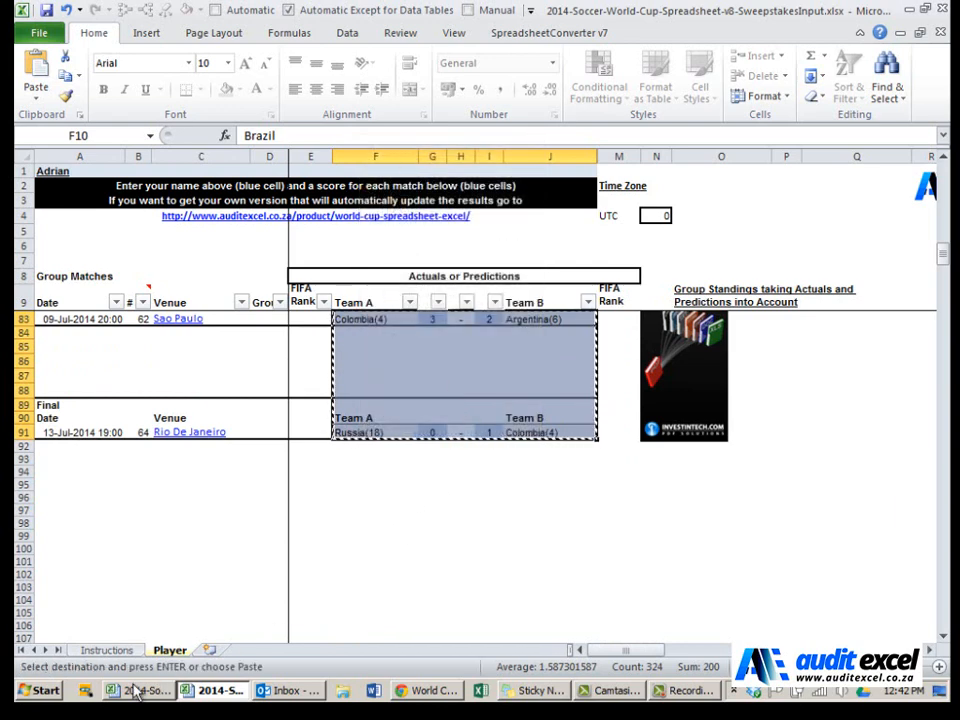
Step: Switch to the Sweepstakes workbook and paste the copied predictions as values starting at cell T10 of the Player 1 sheet
click(140, 690)
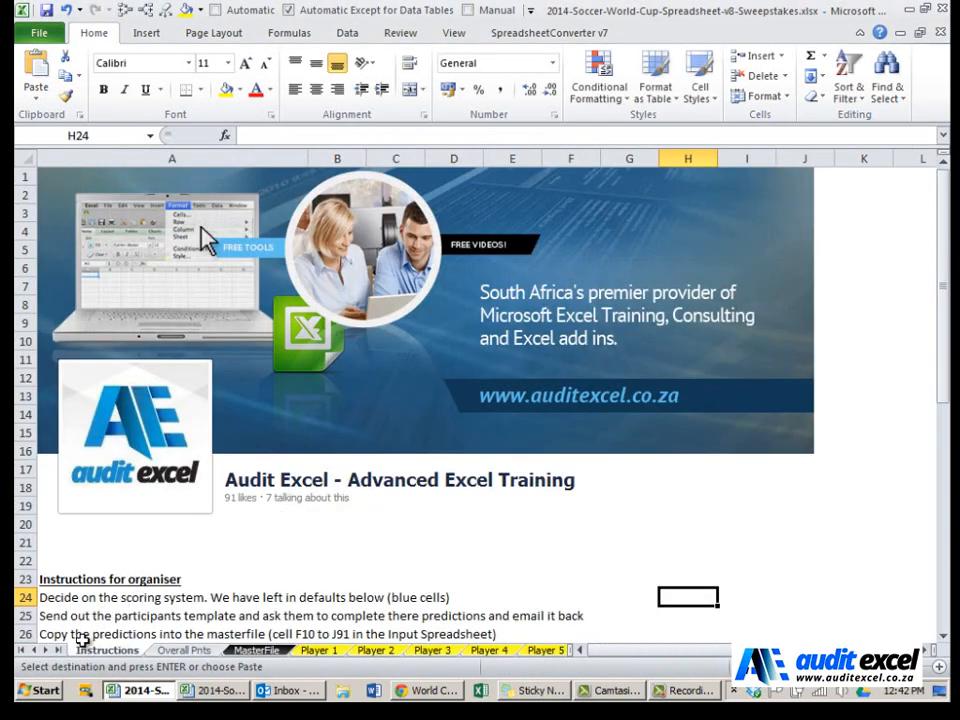
click(46, 651)
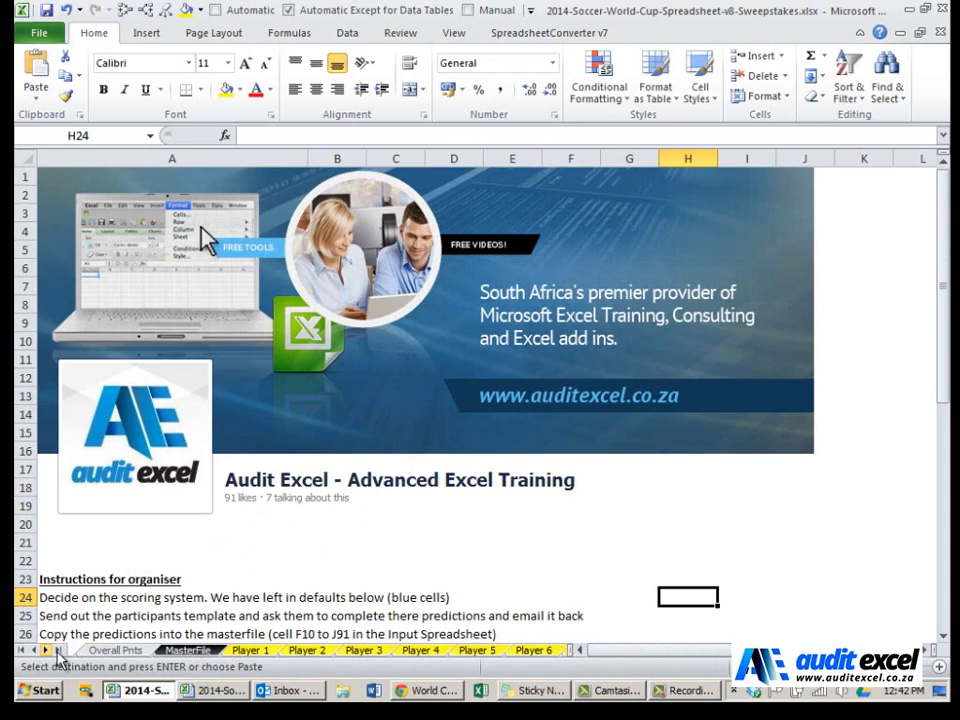
click(251, 651)
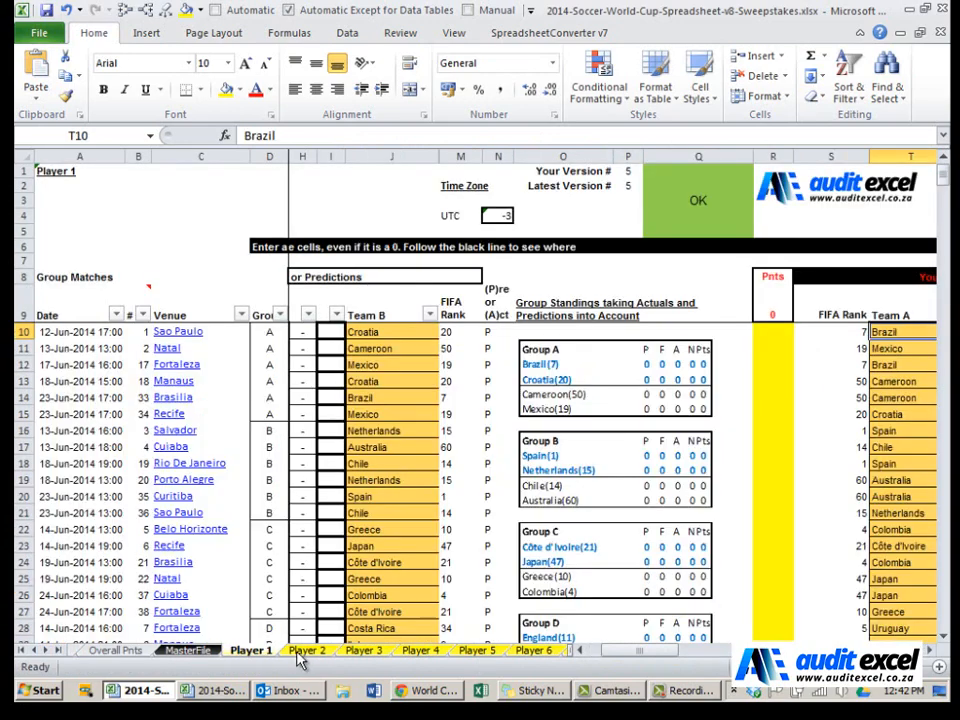
click(307, 651)
click(364, 651)
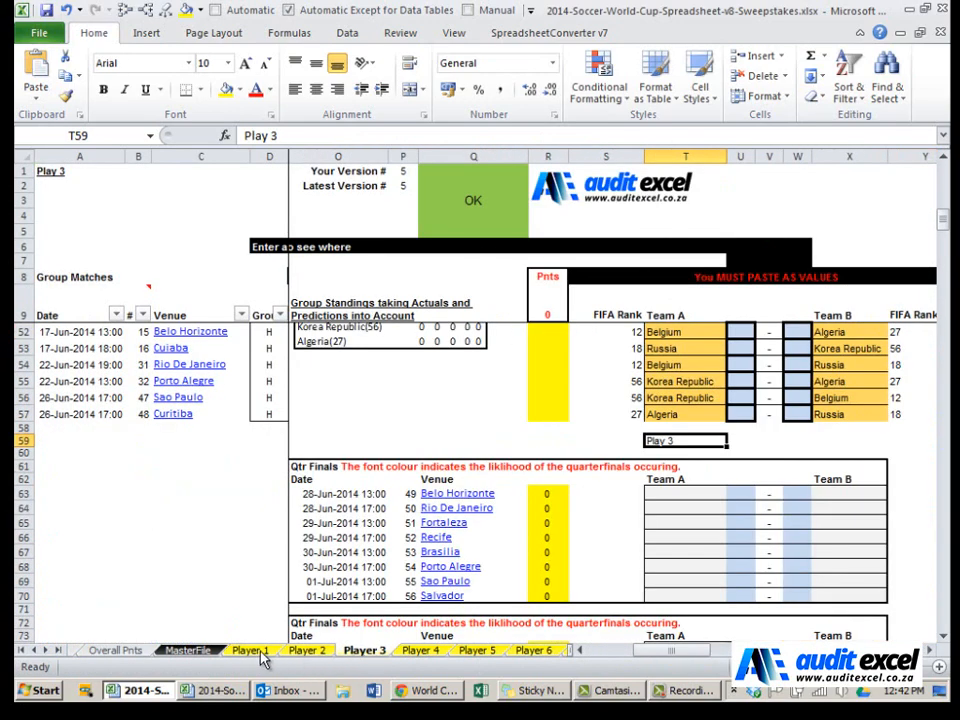
click(252, 651)
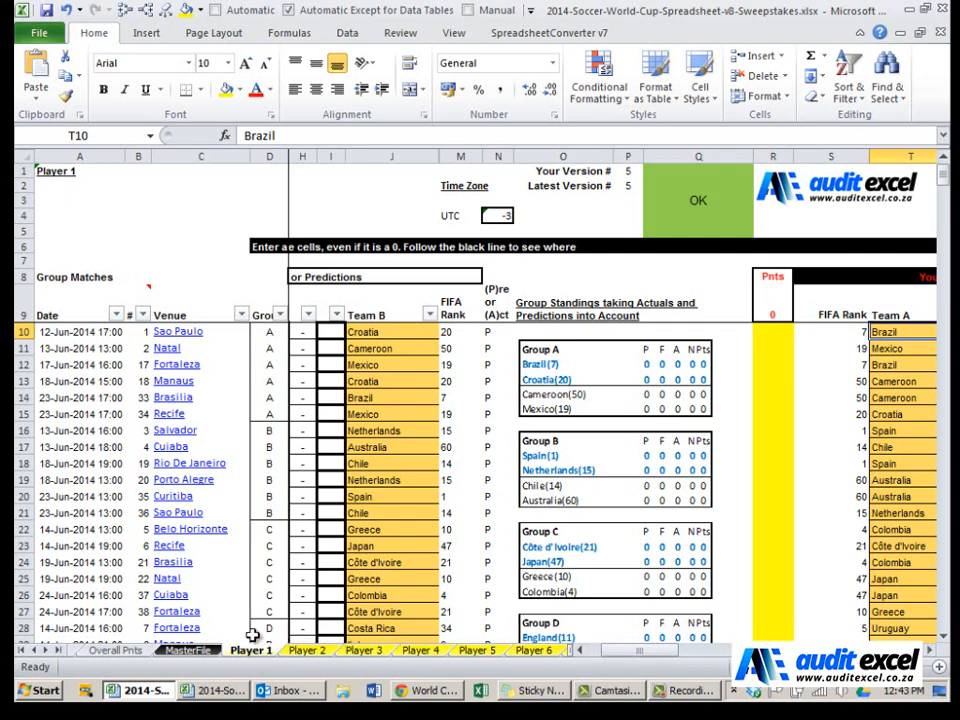
drag(632, 651, 677, 651)
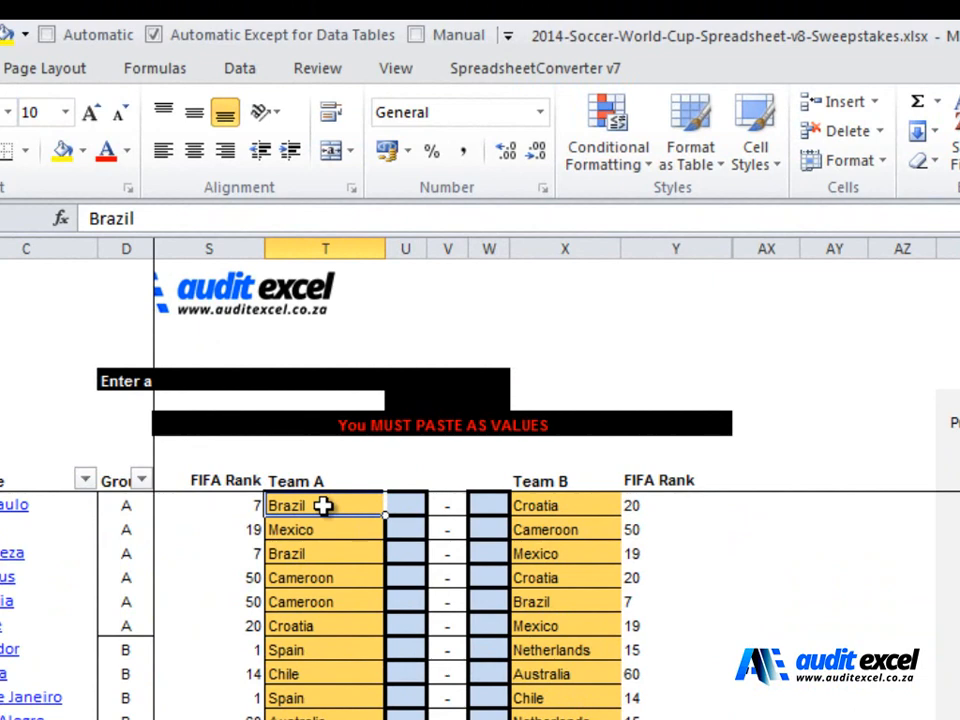
right_click(323, 507)
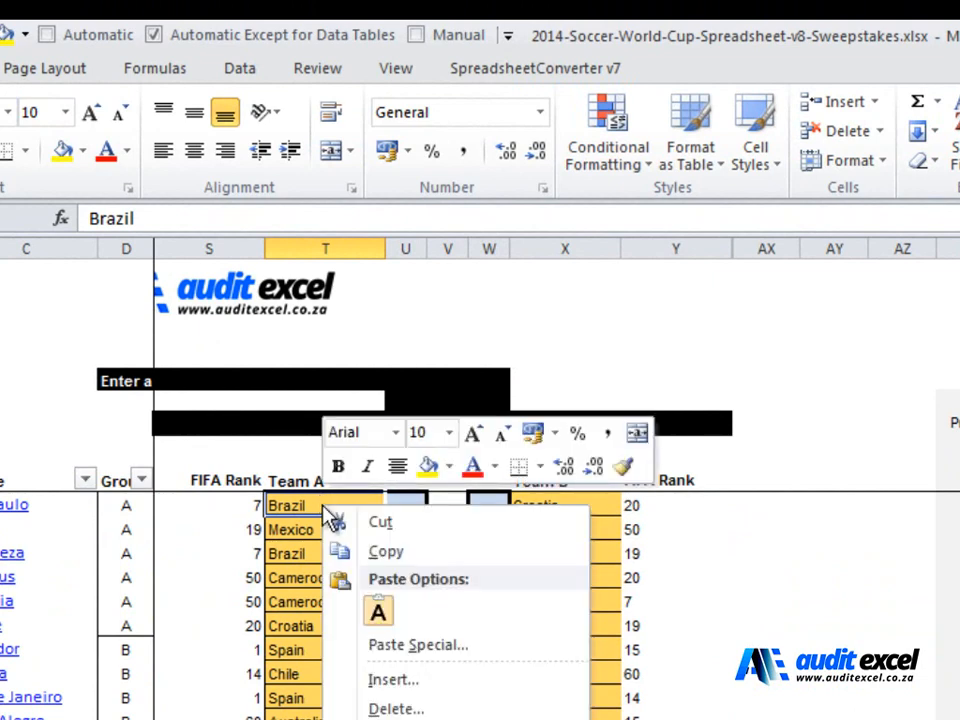
click(380, 610)
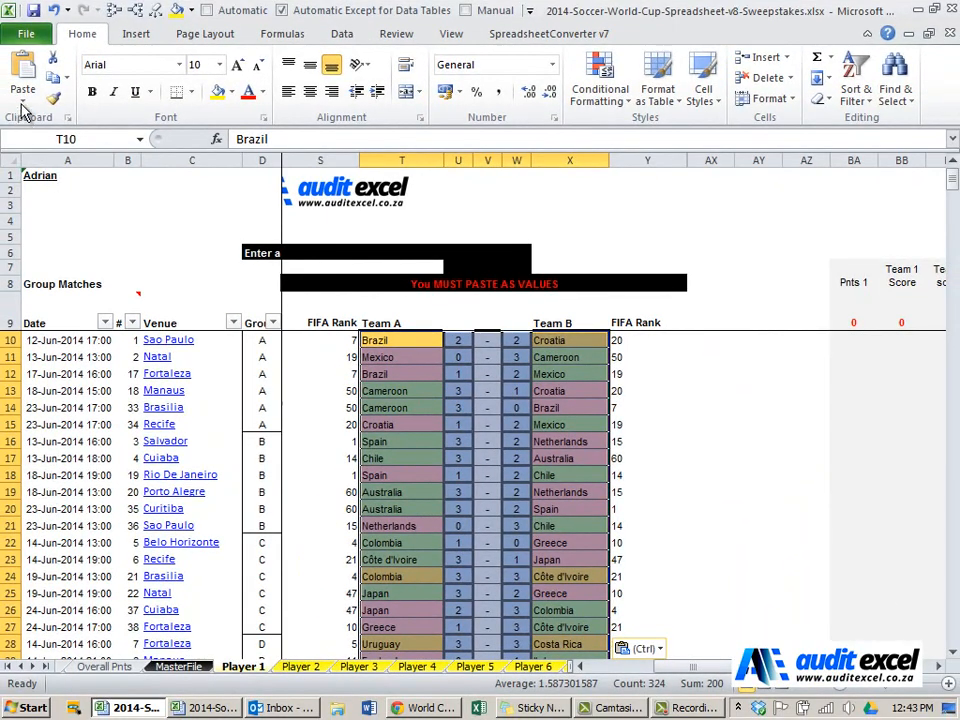
click(22, 100)
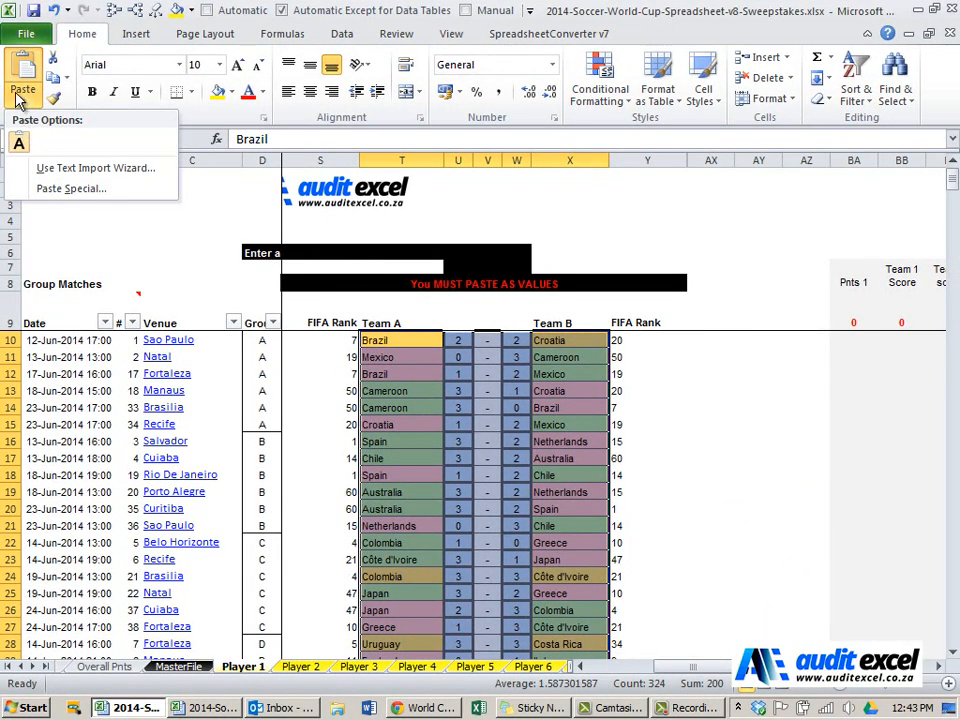
click(19, 143)
Step: Review the pasted predictions on Player 1 through the final, the other player sheets, and Player 1's group standings
scroll(492, 402, down, 10)
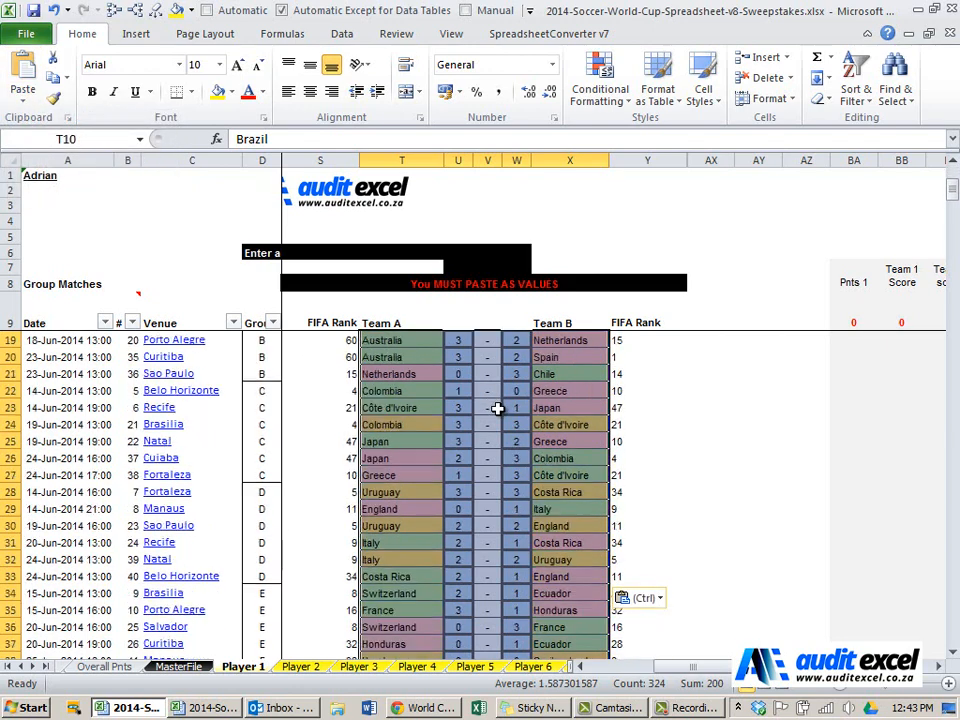
scroll(499, 398, down, 4)
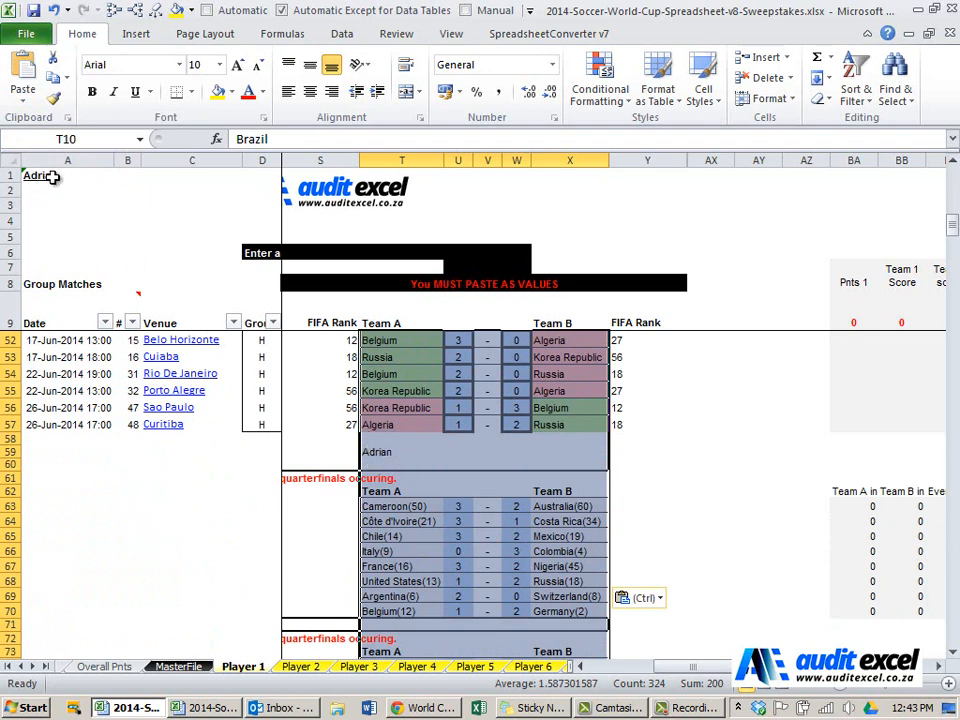
scroll(518, 440, down, 8)
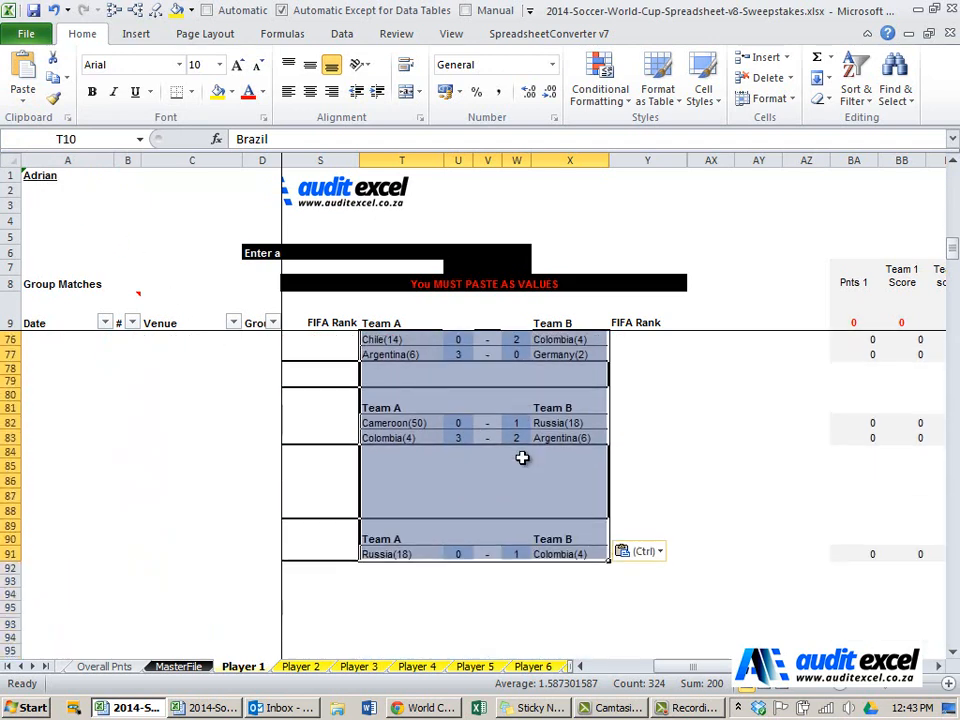
scroll(522, 457, up, 20)
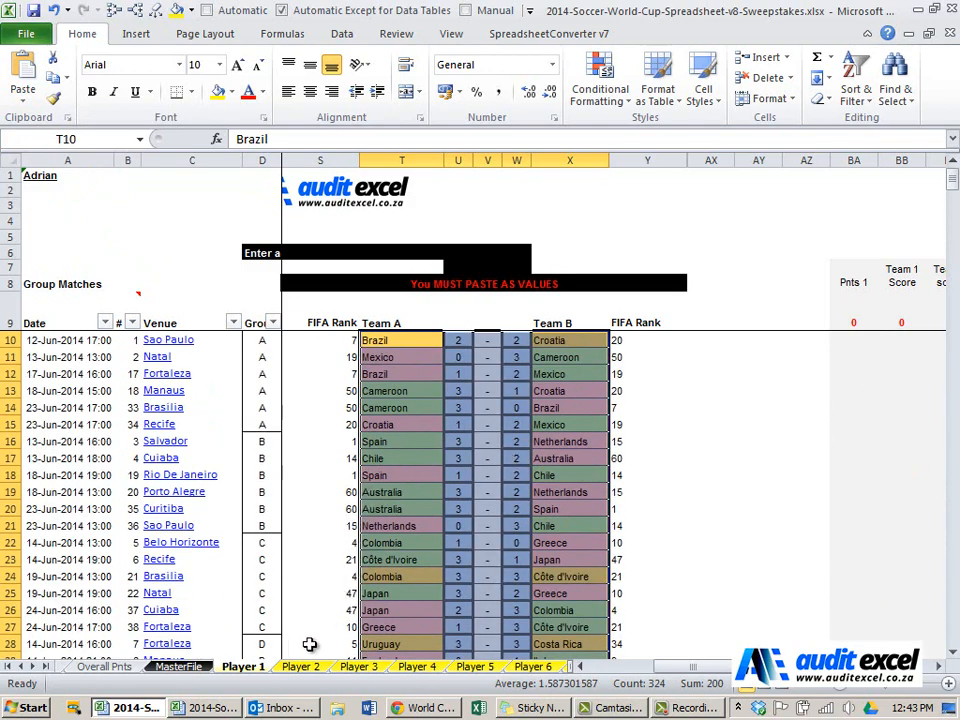
click(306, 670)
click(359, 670)
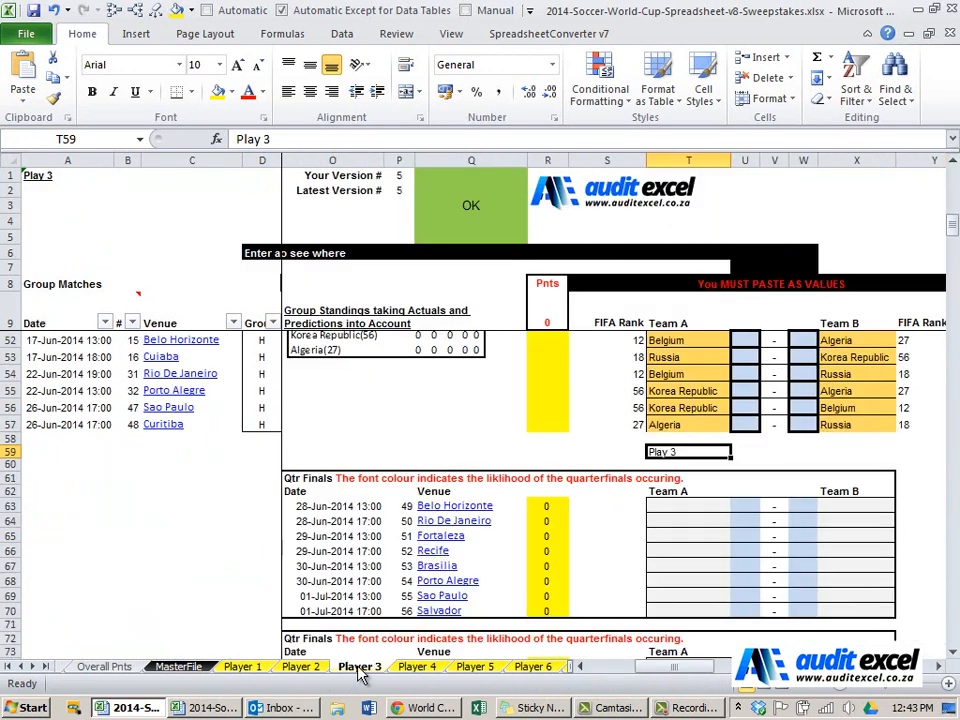
click(416, 669)
click(470, 668)
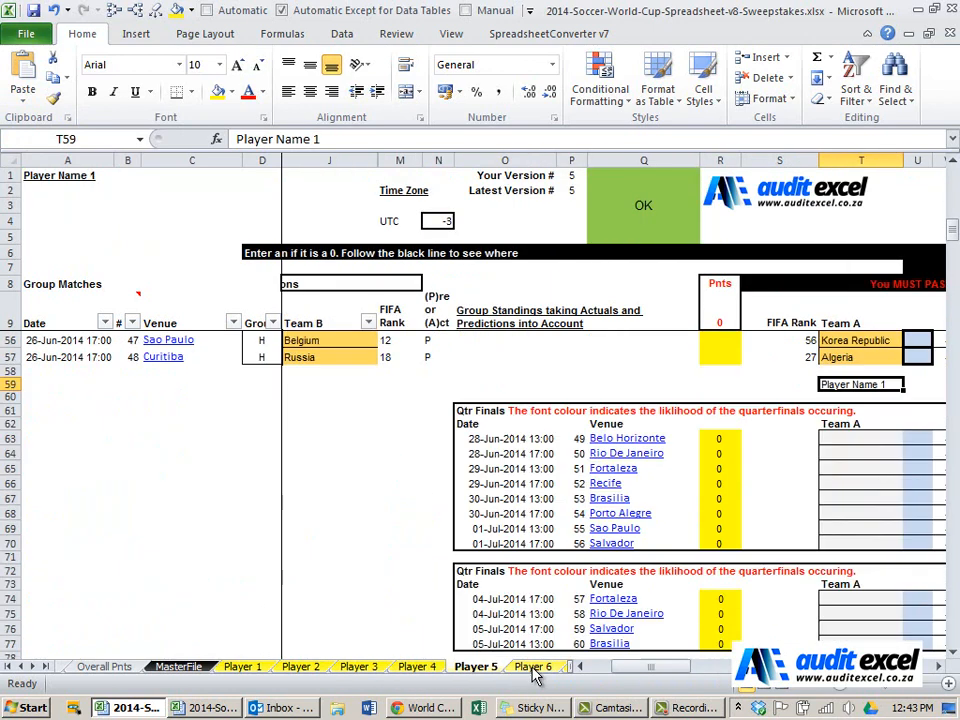
click(533, 668)
click(165, 668)
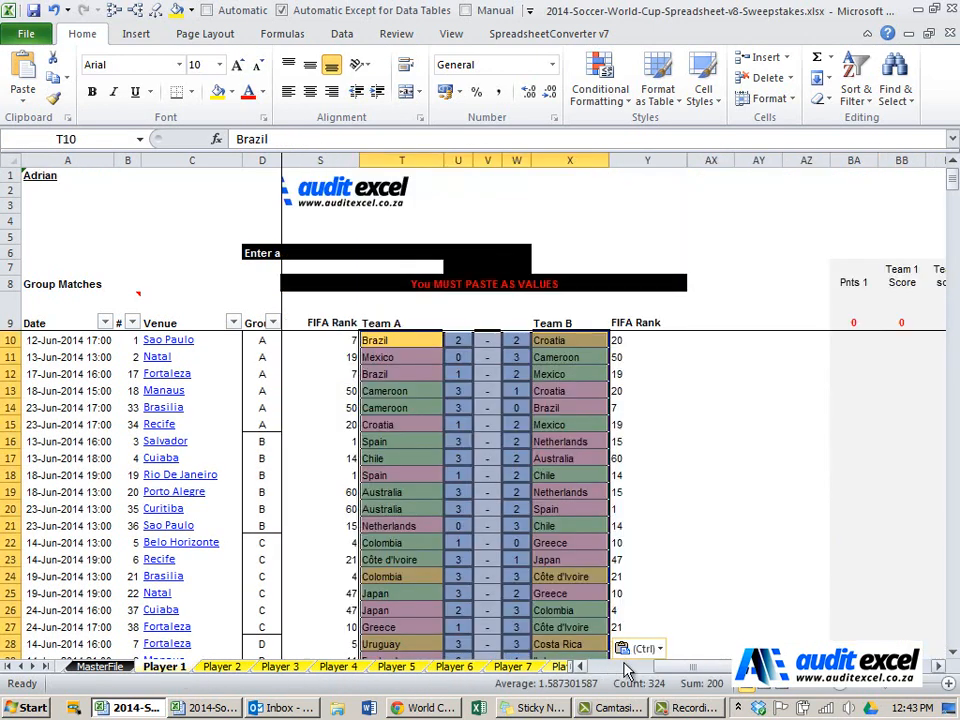
drag(660, 657, 570, 667)
scroll(688, 579, up, 2)
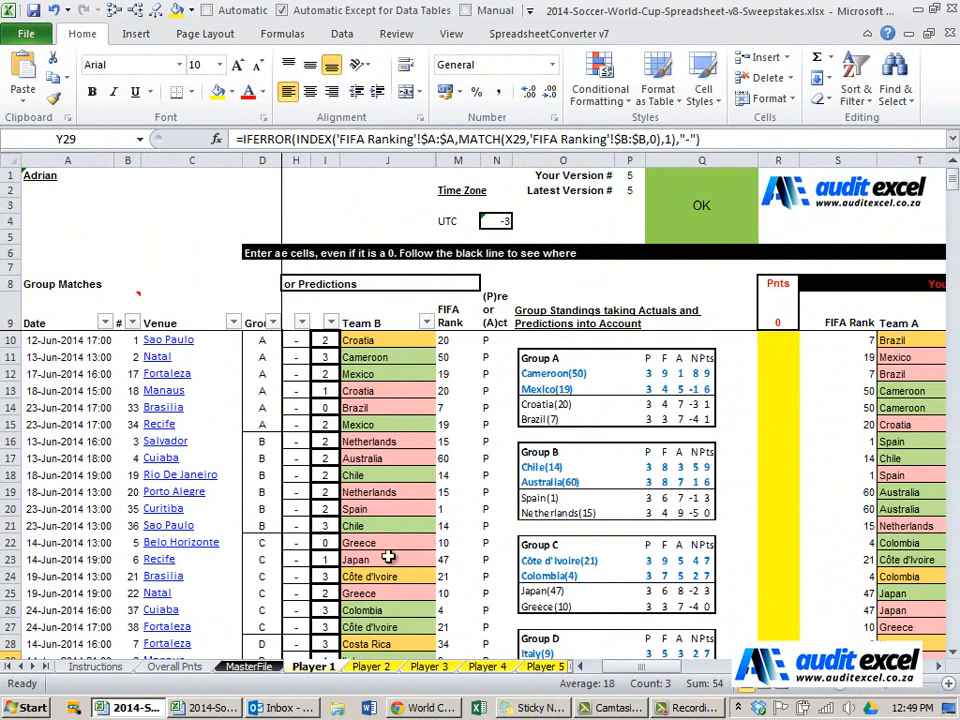
Step: Look at the KnockOutWeb sheet and open the ActualResultsWeb sheet that holds the actual match scores
click(45, 667)
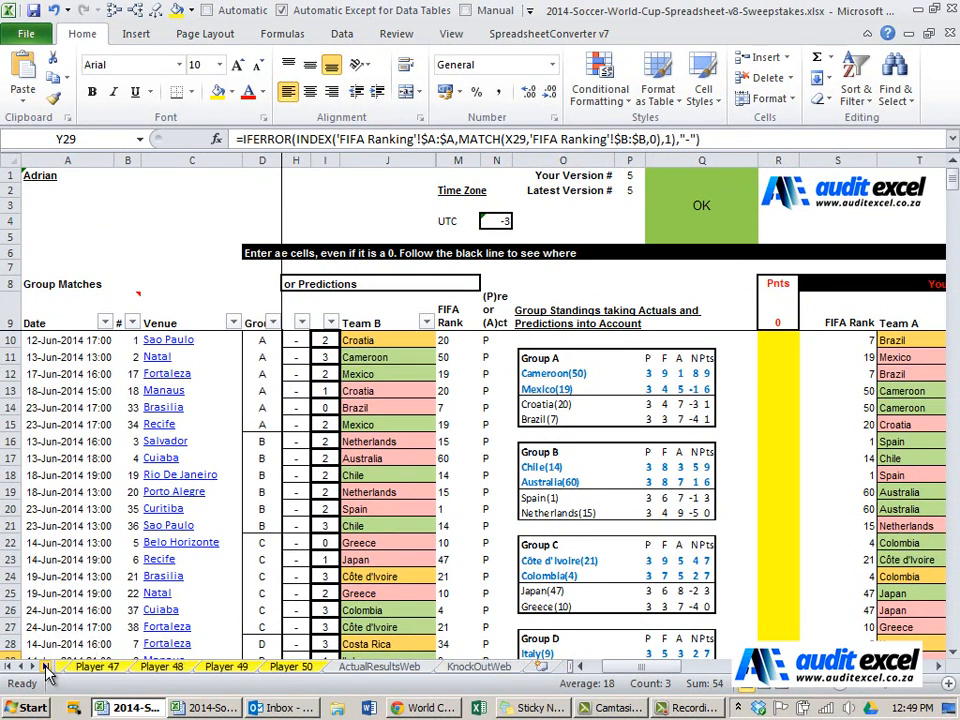
click(375, 666)
click(477, 668)
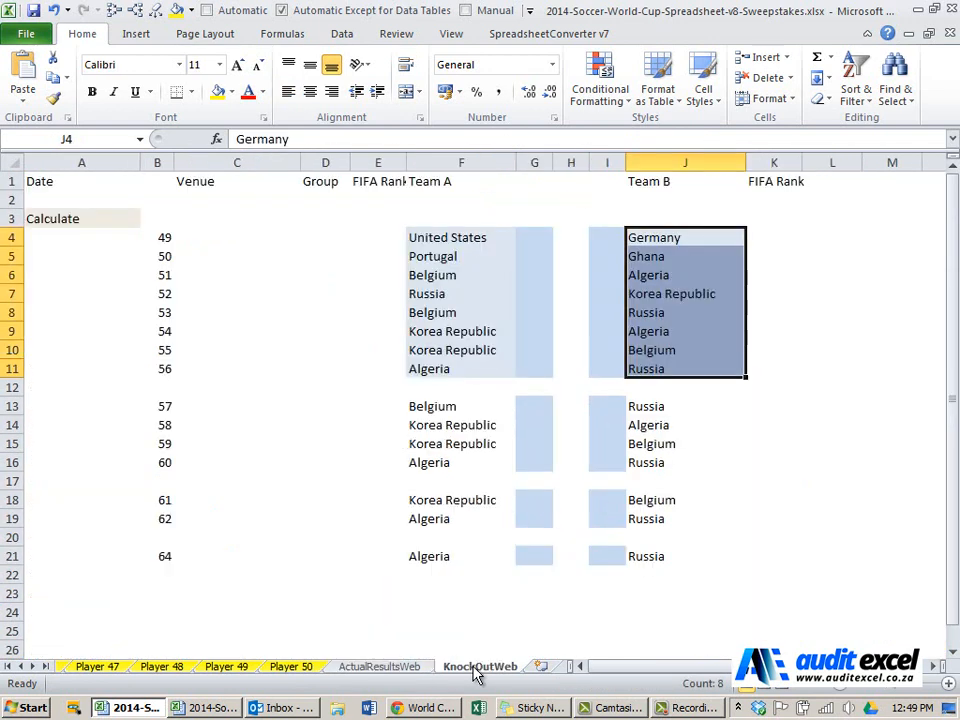
click(395, 668)
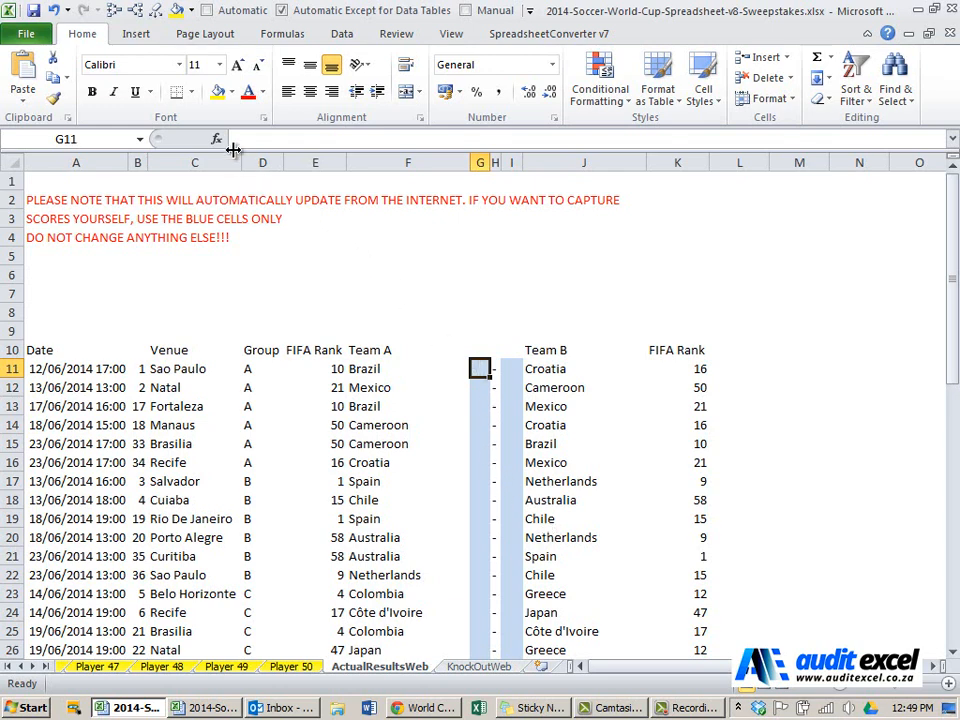
Step: Insert the RANDBETWEEN function in cell G11 of ActualResultsWeb with a bottom of 0 and a top of 3
click(618, 394)
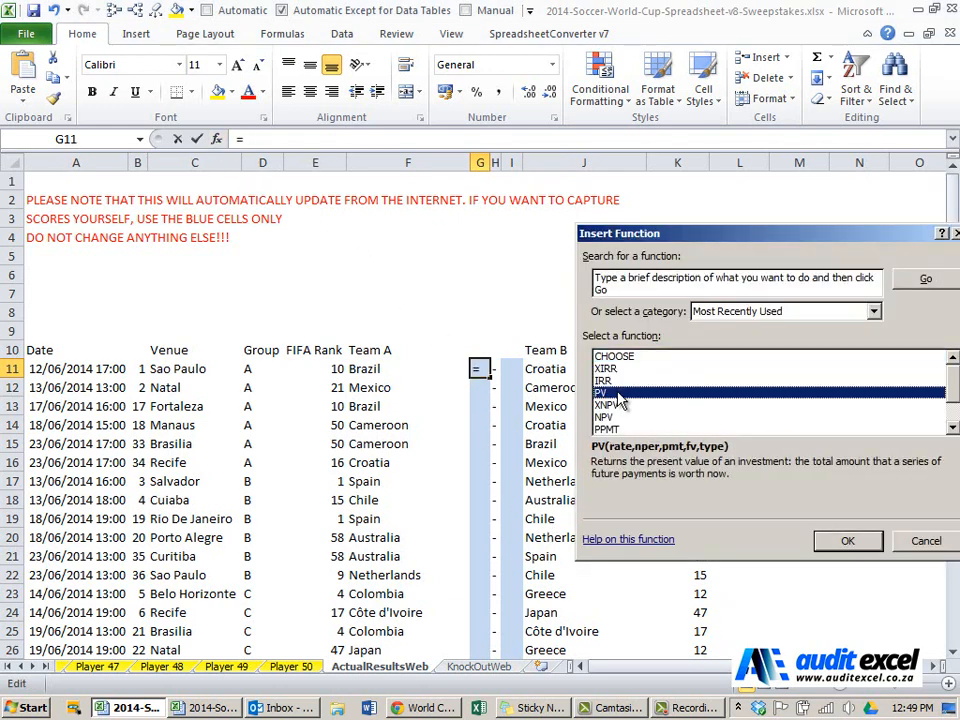
click(735, 313)
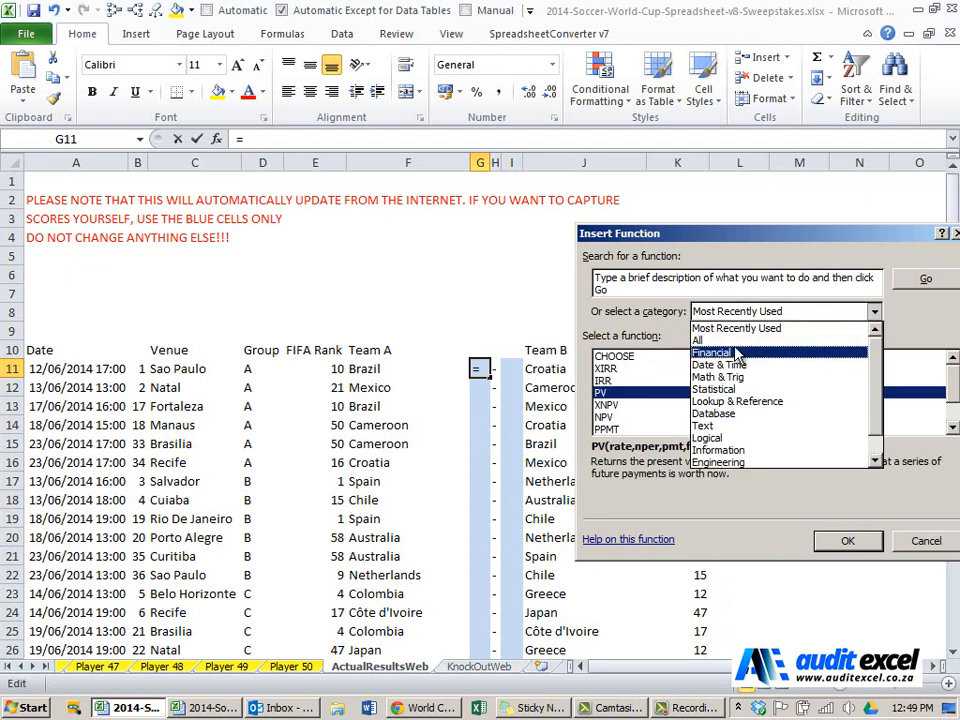
click(705, 338)
click(697, 406)
text(randb)
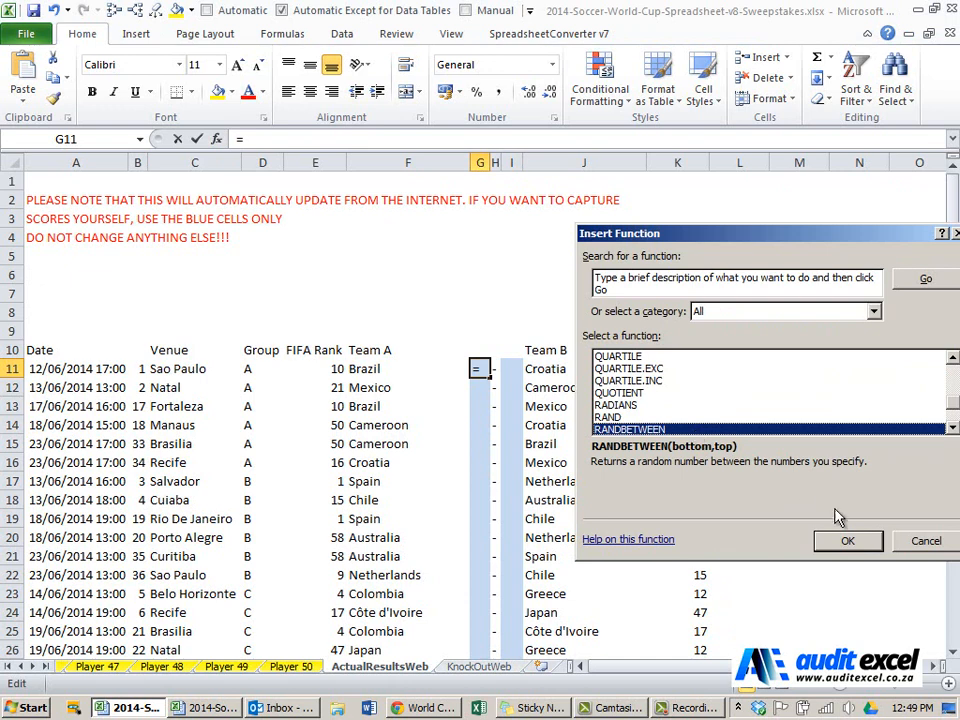
click(848, 541)
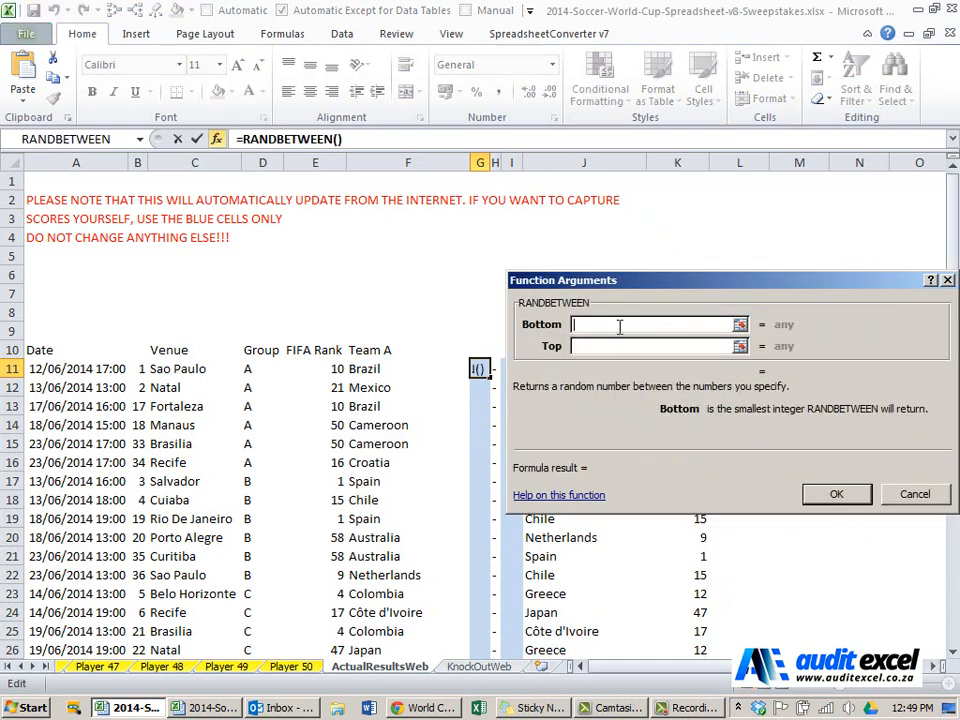
text(0)
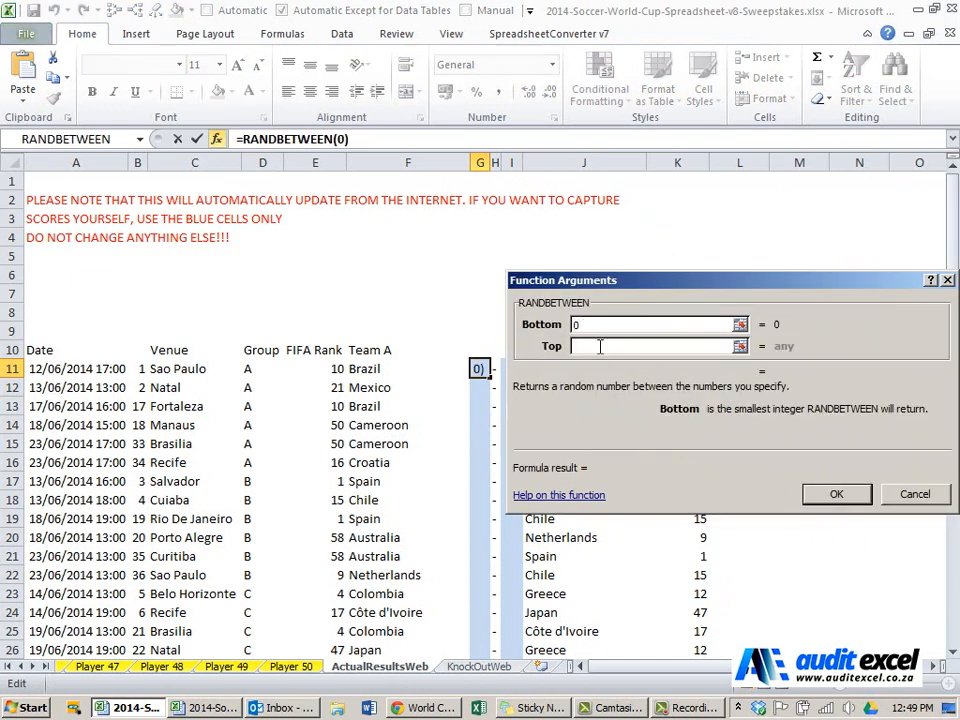
click(606, 347)
text(3)
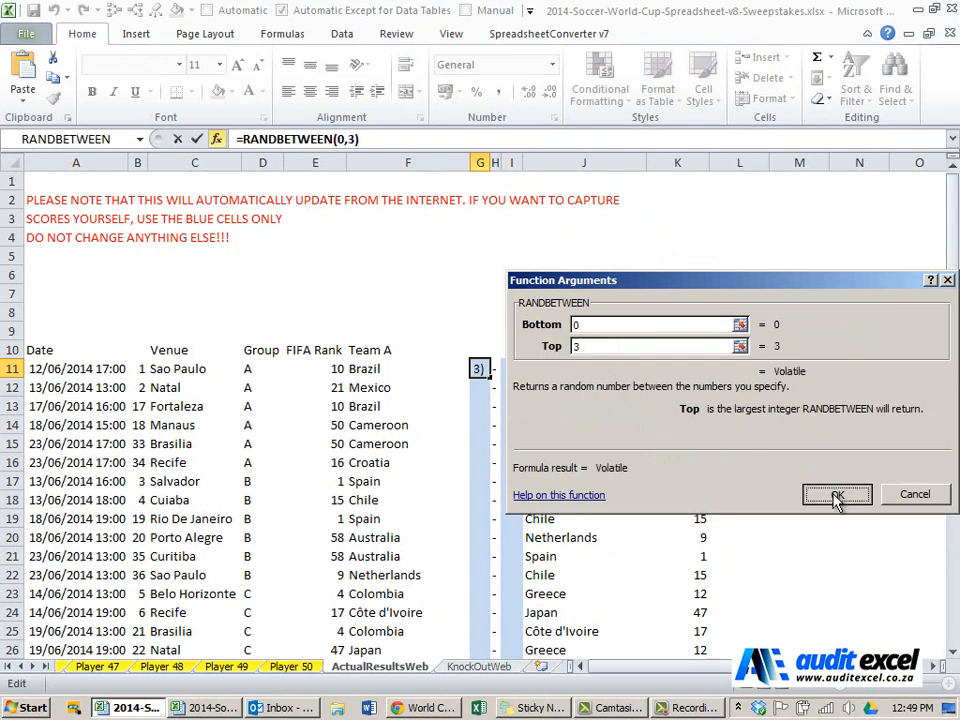
click(834, 494)
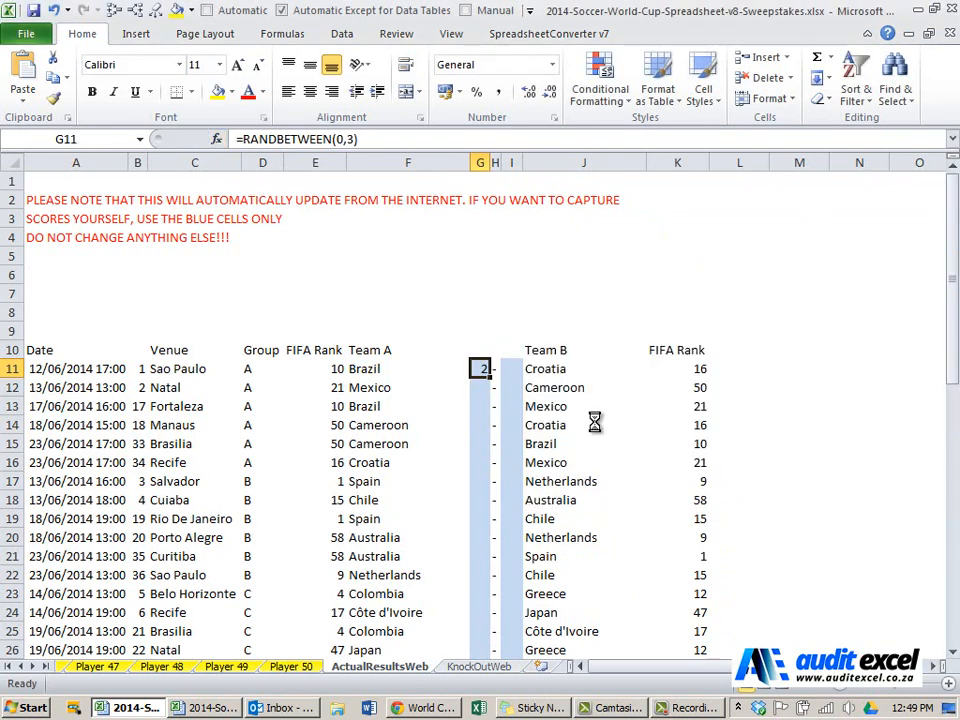
Step: Copy the random-score formula from G11 down the Team A score column through the last group match in G58
key(ctrl+c)
scroll(514, 422, down, 13)
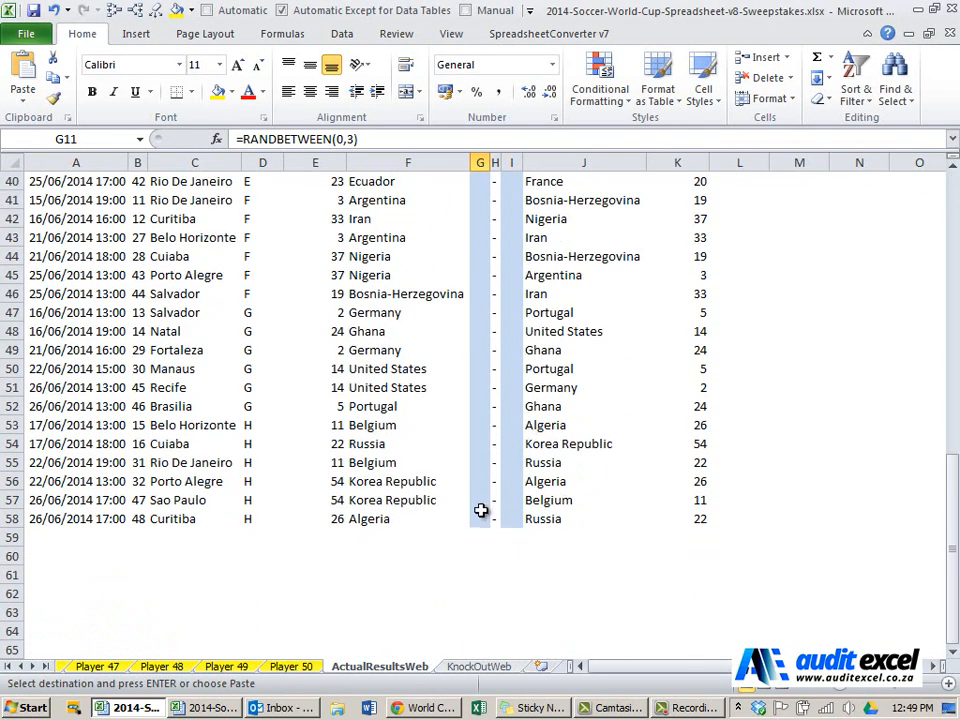
shift+click(481, 511)
scroll(514, 466, up, 13)
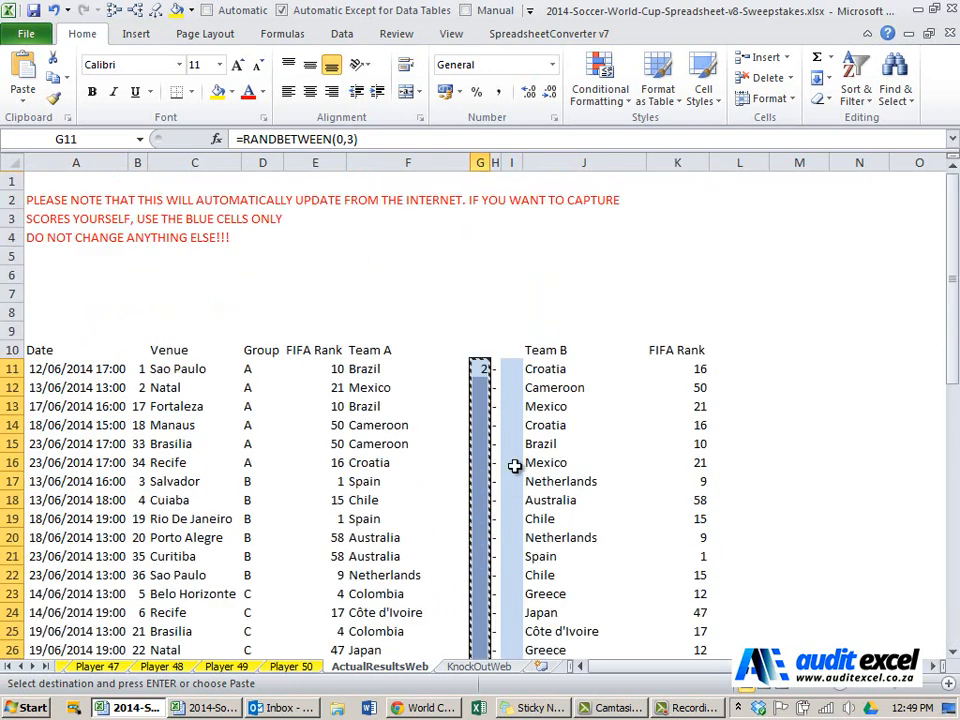
click(483, 368)
scroll(489, 410, down, 11)
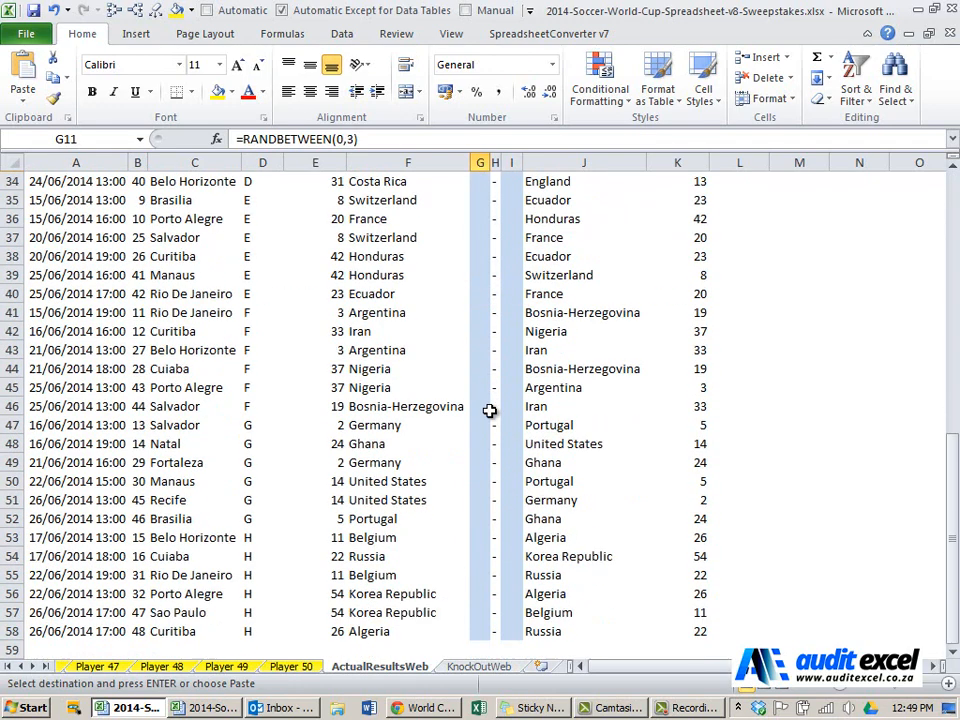
scroll(489, 410, down, 6)
shift+click(480, 294)
key(ctrl+v)
Step: Paste the same random-score formula into the Team B score column, from I11 through I58
scroll(510, 300, up, 17)
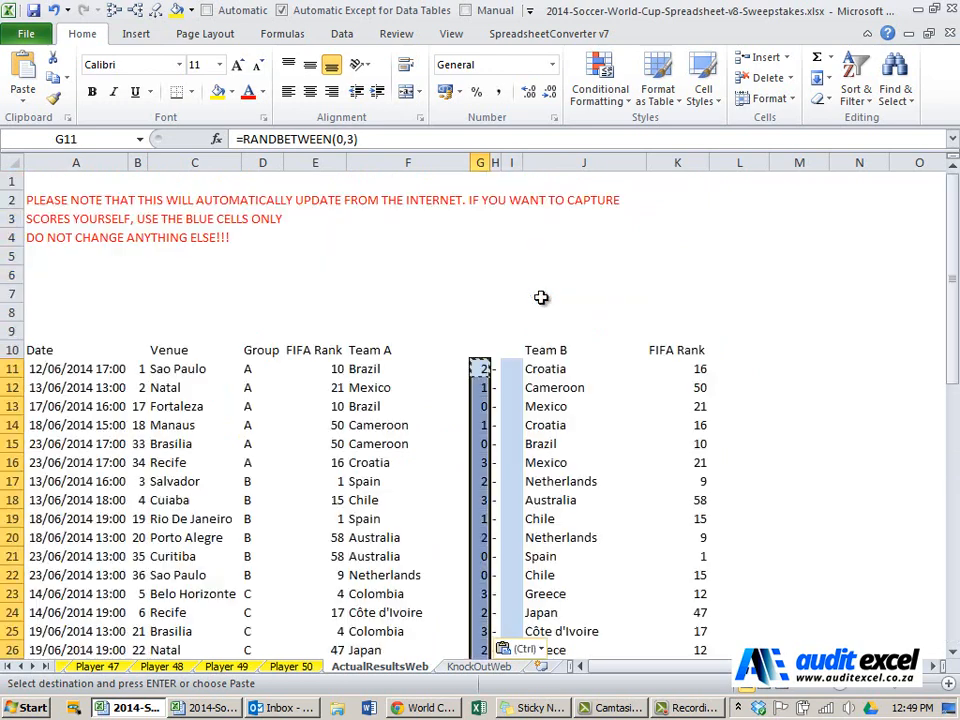
click(508, 368)
scroll(508, 380, down, 14)
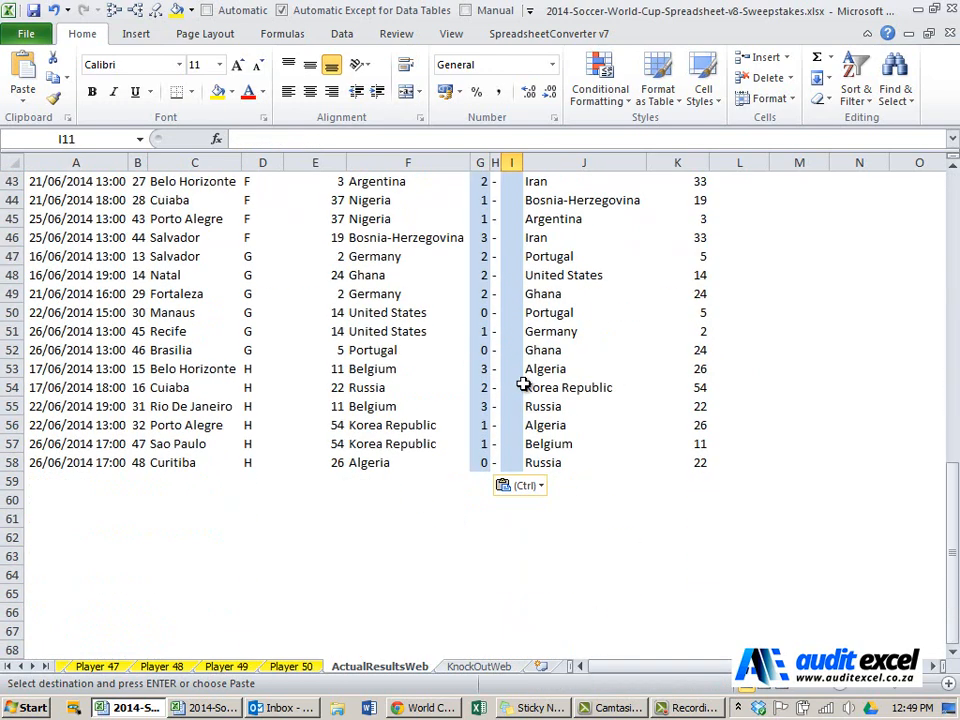
shift+click(511, 462)
key(ctrl+v)
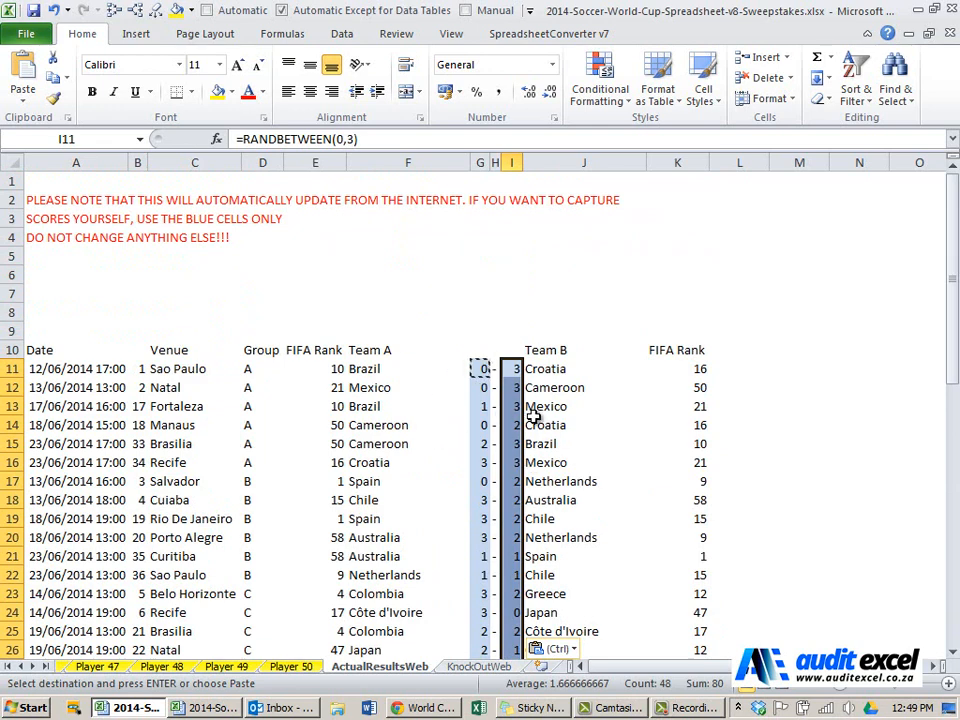
Step: Open the Player 1 sheet and compare the pasted predictions with the actual group match scores in columns G and I
click(9, 666)
click(309, 667)
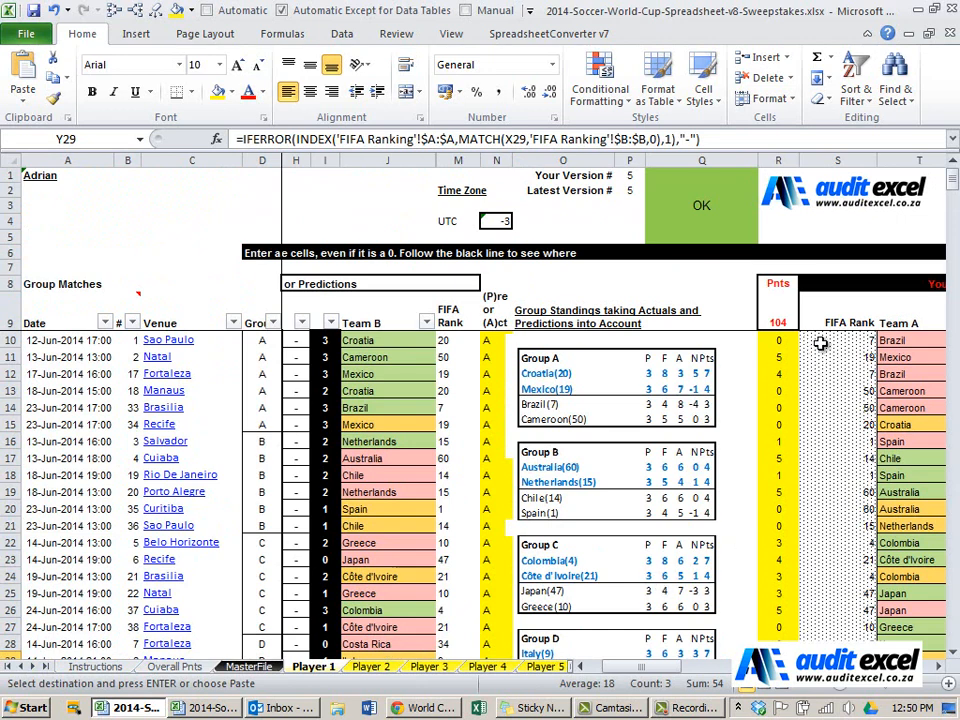
click(936, 664)
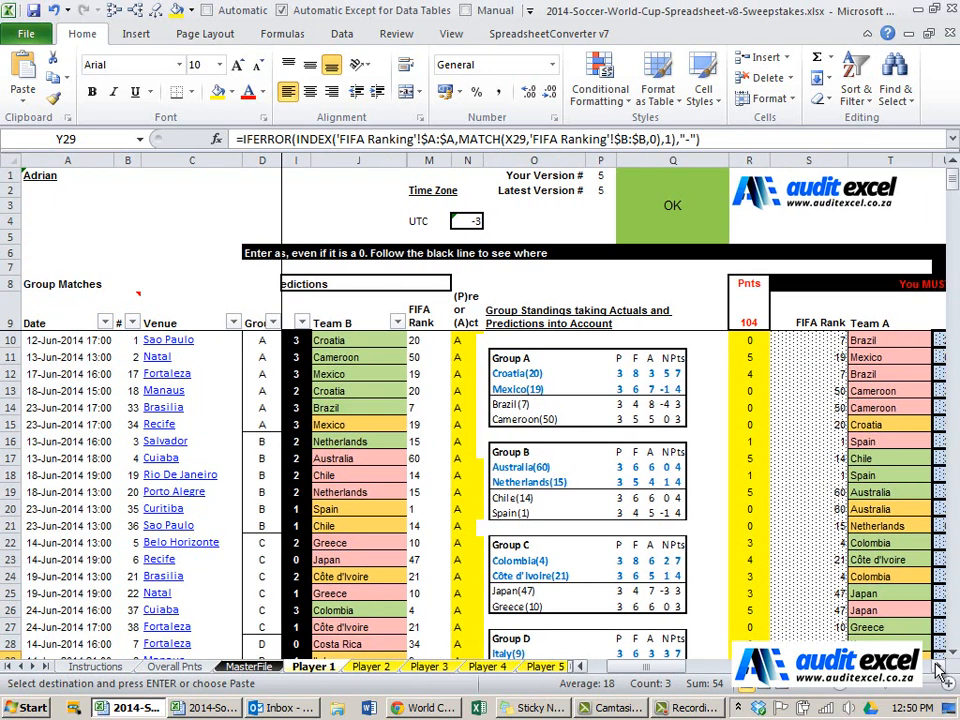
click(936, 664)
click(936, 664)
click(936, 664)
click(936, 664)
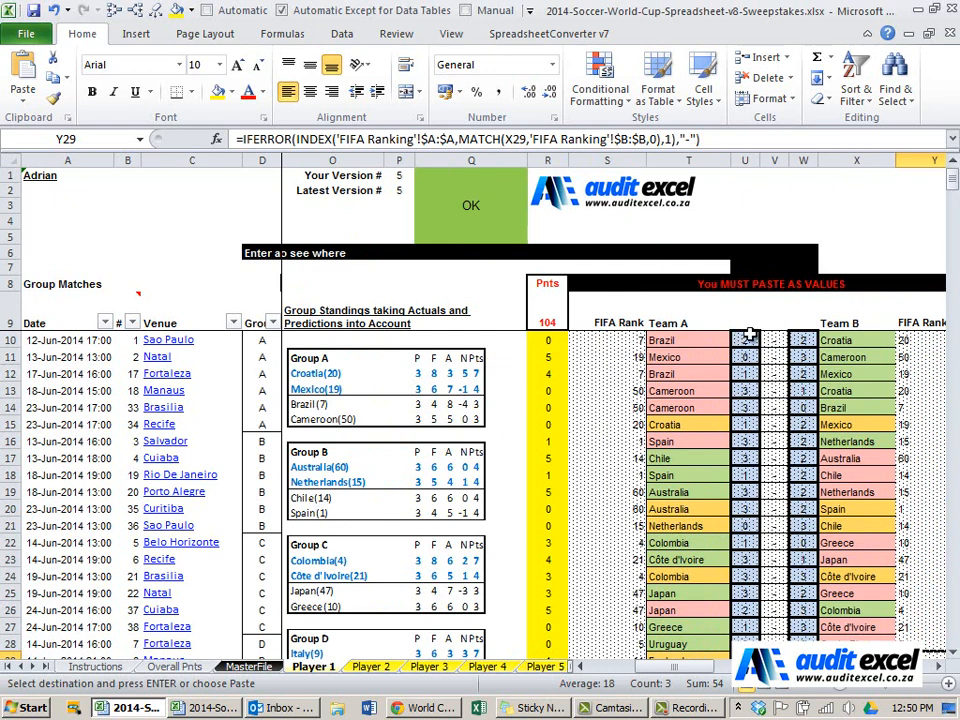
click(581, 666)
click(581, 666)
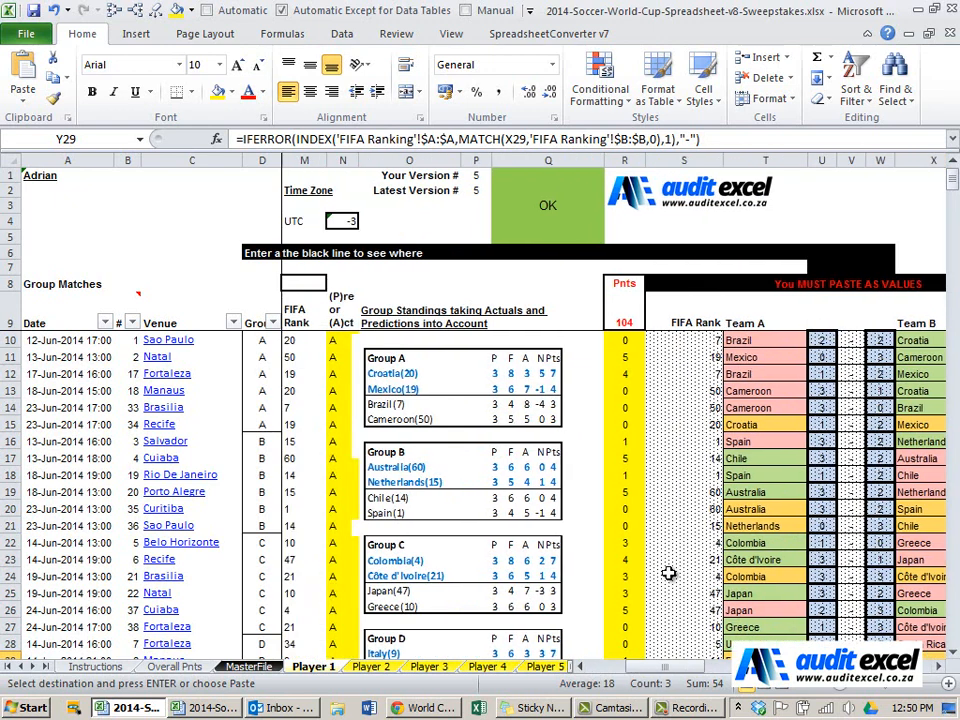
click(582, 666)
click(582, 666)
click(582, 666)
click(582, 666)
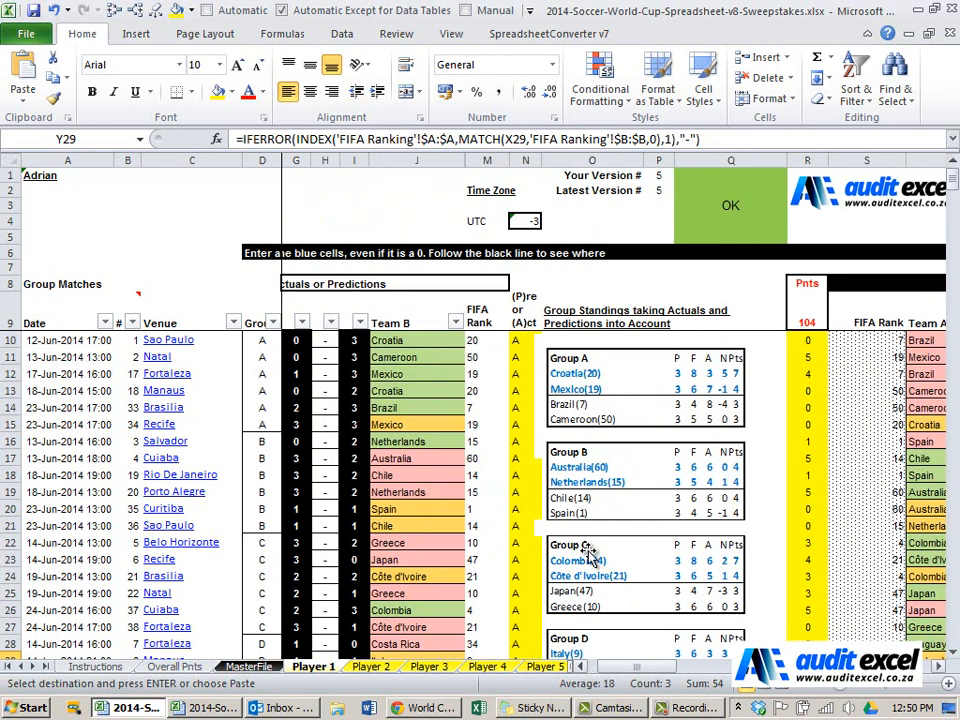
click(582, 666)
click(582, 666)
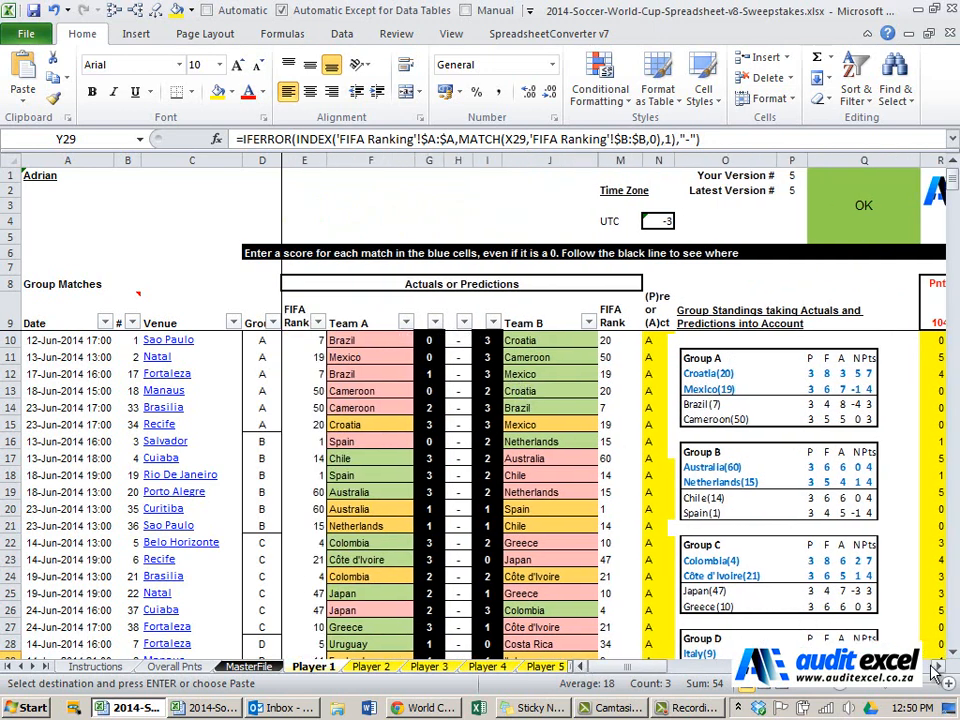
Step: Examine Player 1's points columns and group standings, from the group matches down to the knockout matches
scroll(703, 505, right, 10)
scroll(517, 506, left, 10)
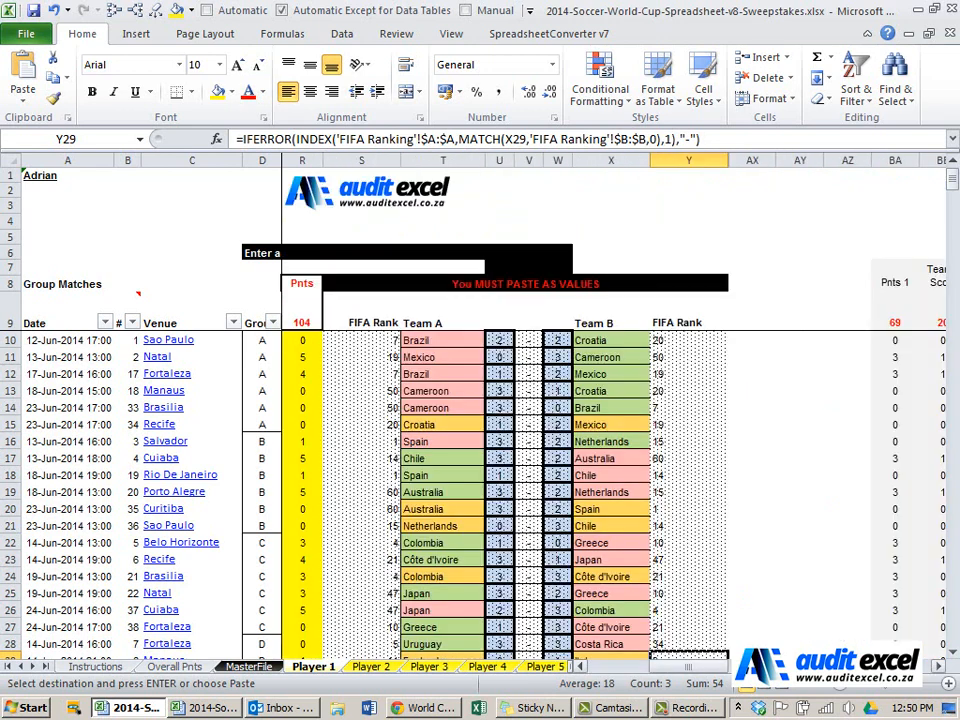
click(579, 667)
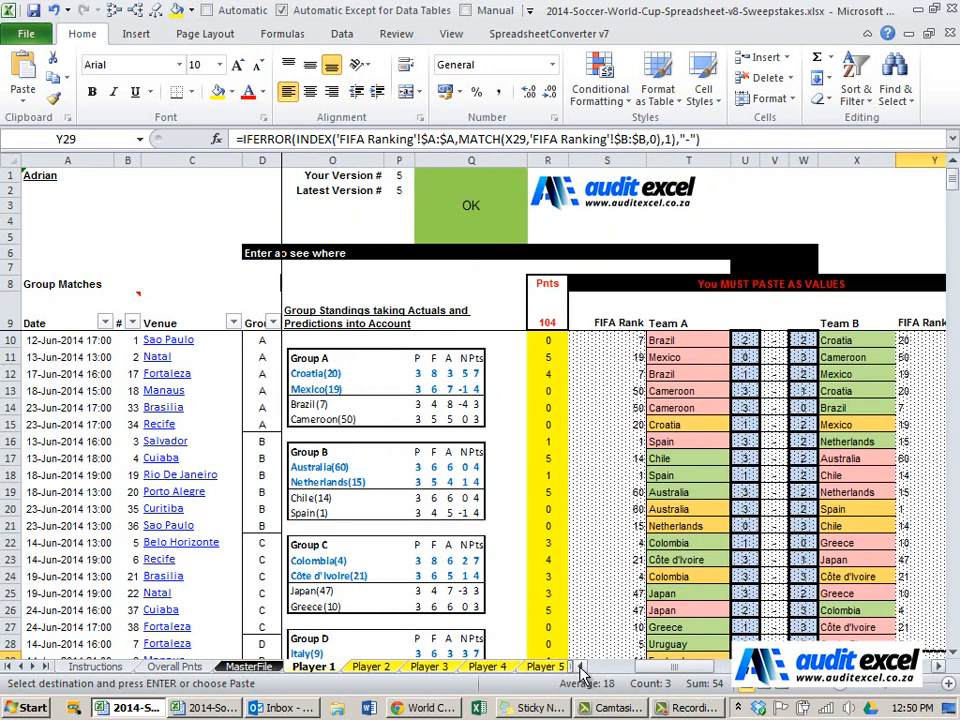
click(579, 667)
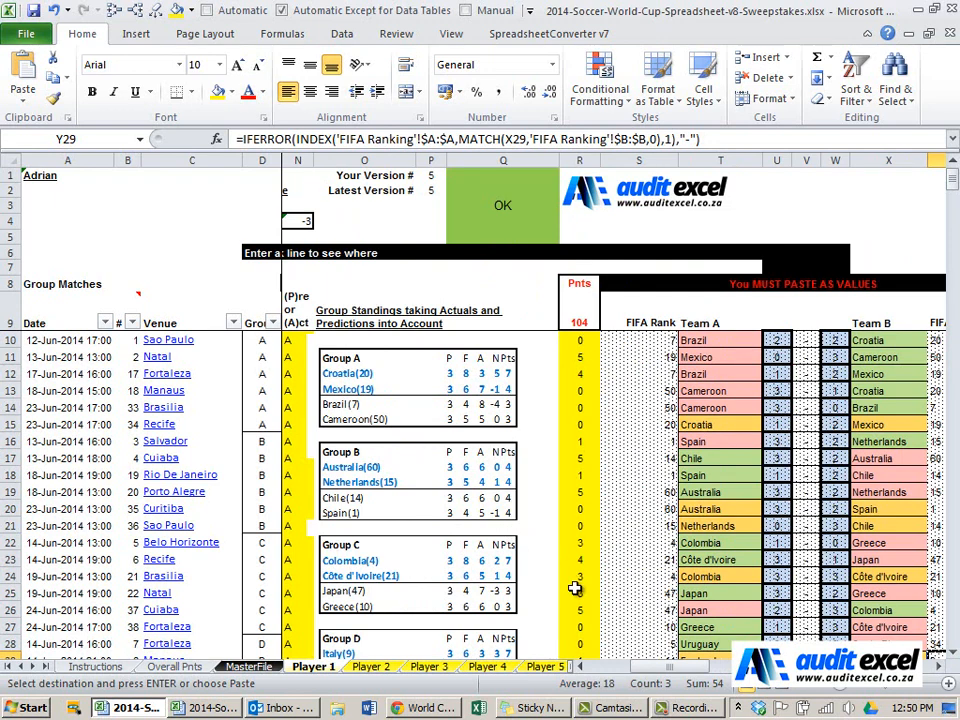
click(578, 667)
scroll(641, 568, down, 10)
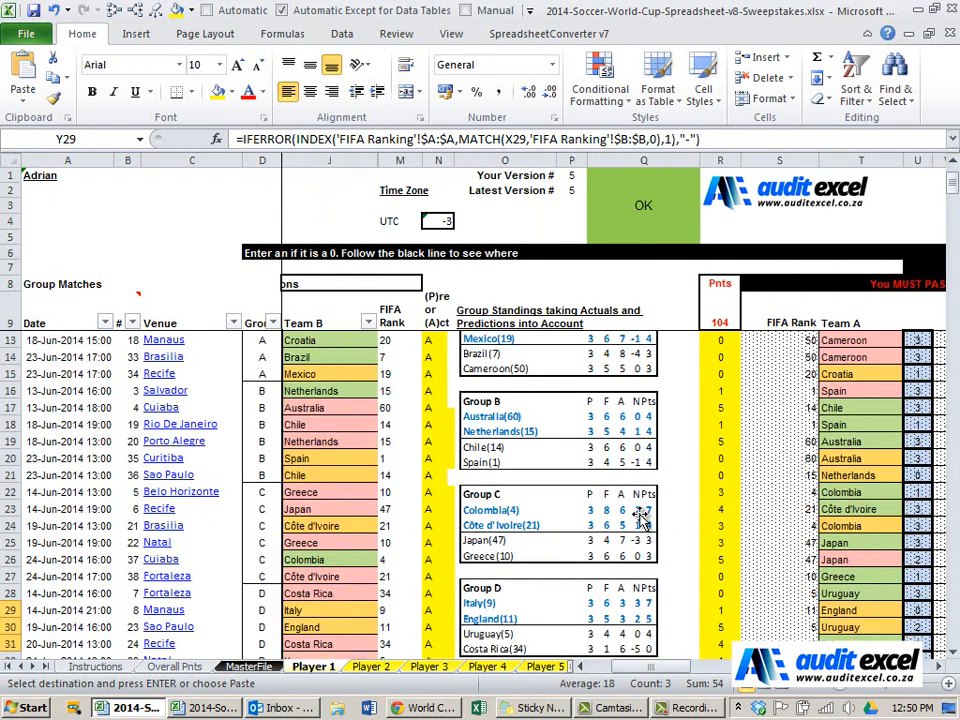
scroll(645, 472, down, 2)
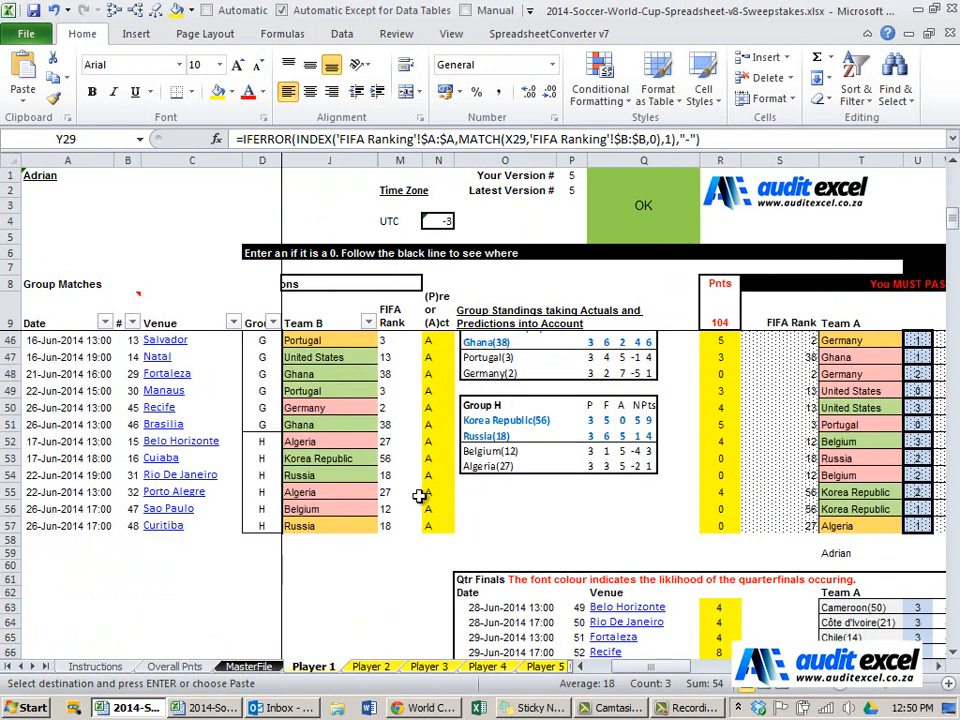
scroll(420, 496, down, 1)
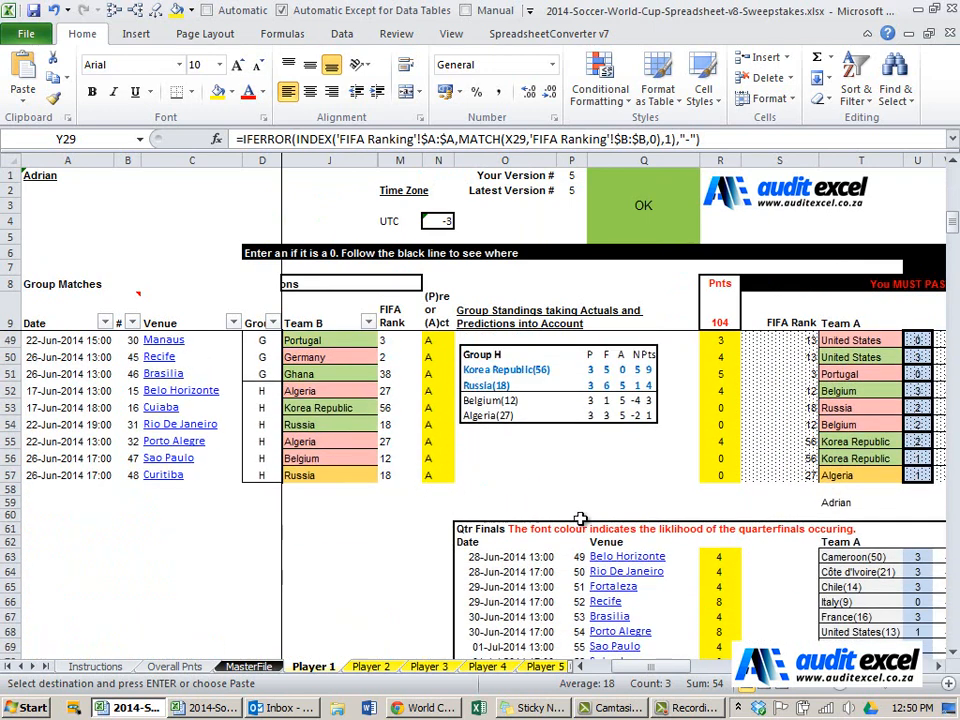
scroll(580, 519, down, 2)
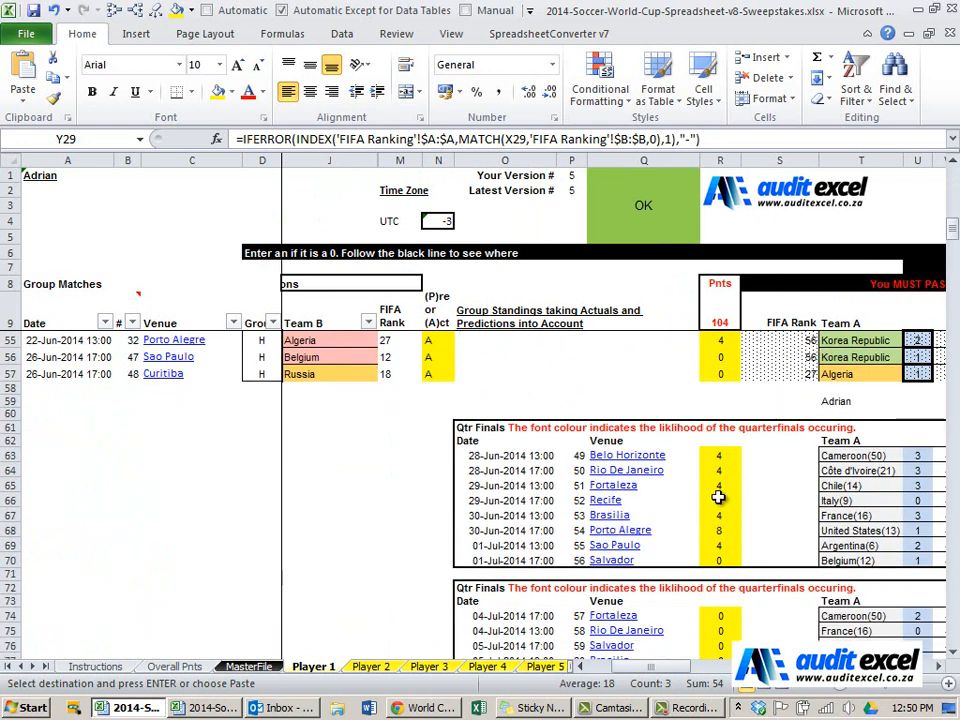
Step: Return to the ActualResultsWeb sheet and review the generated scores for all group matches
click(45, 666)
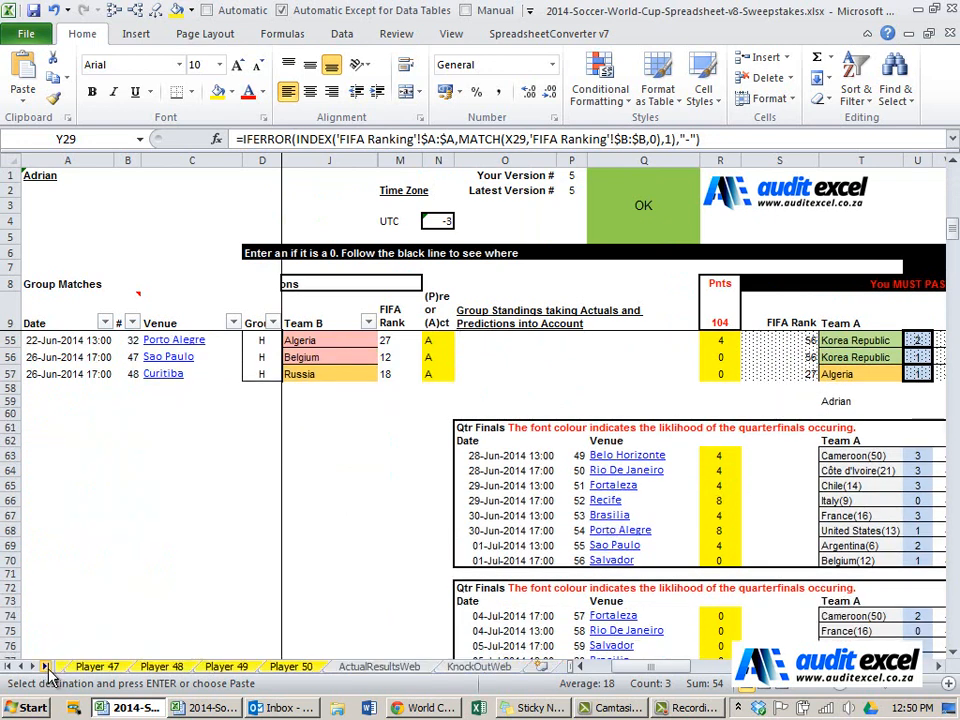
click(355, 666)
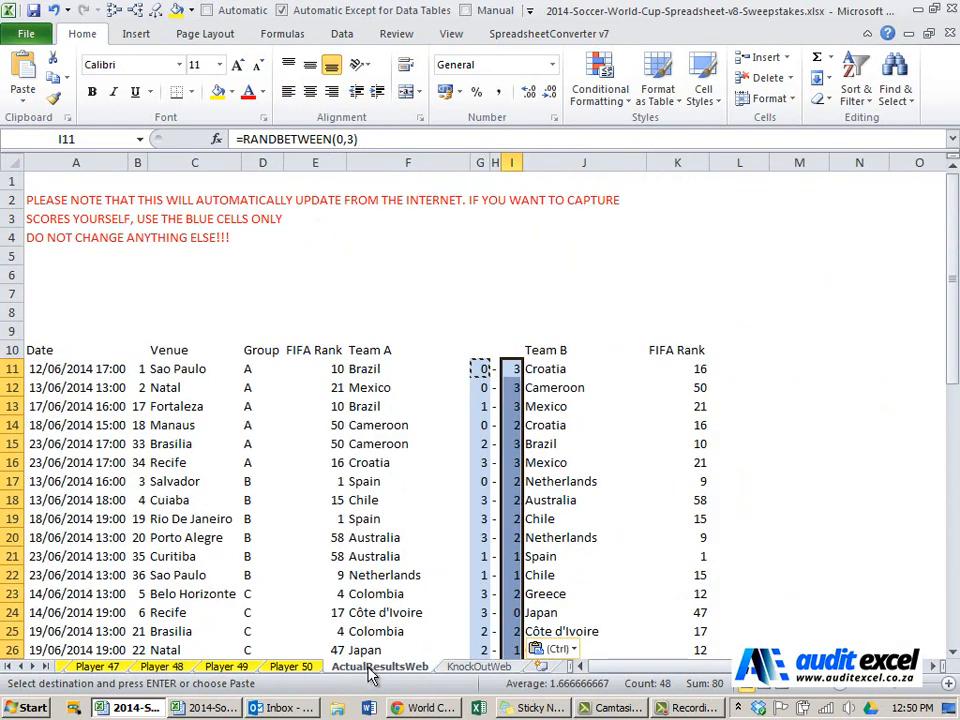
scroll(495, 450, down, 10)
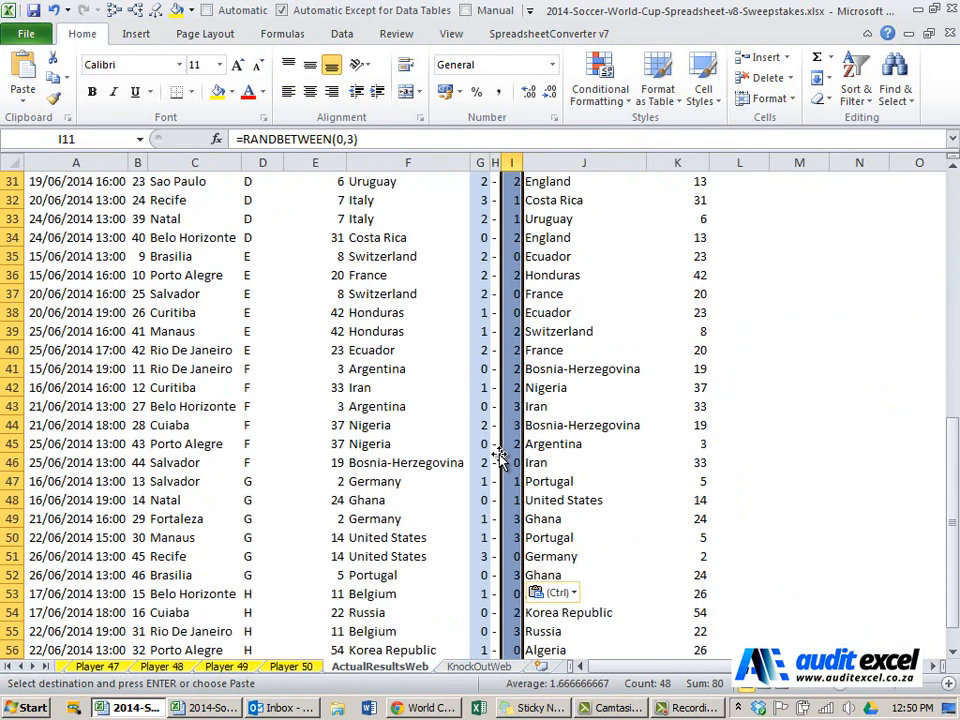
scroll(497, 540, down, 2)
scroll(493, 482, up, 12)
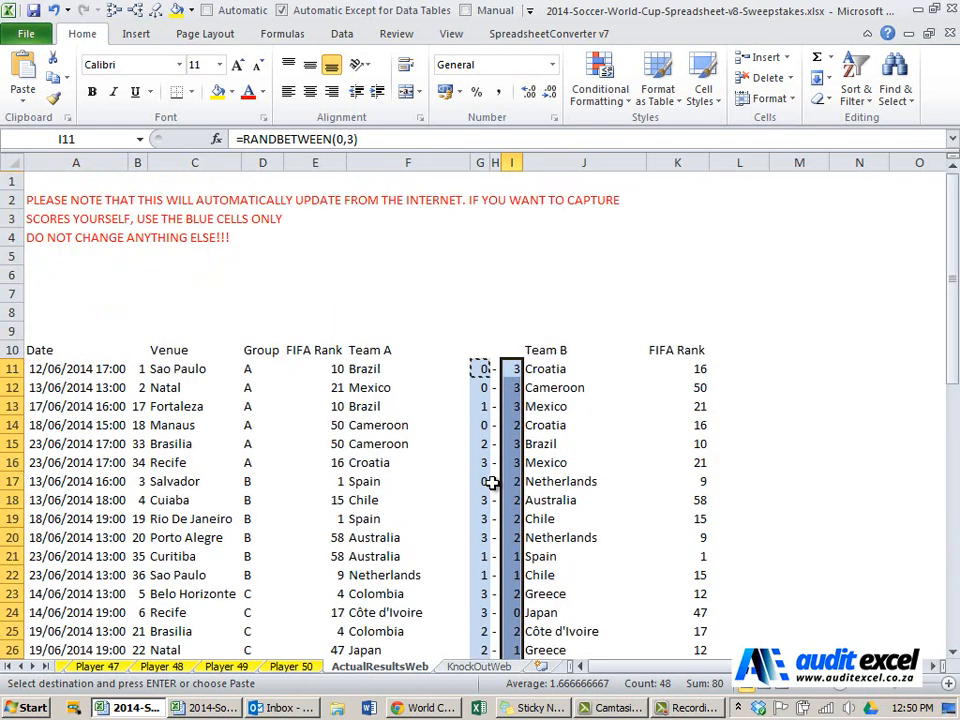